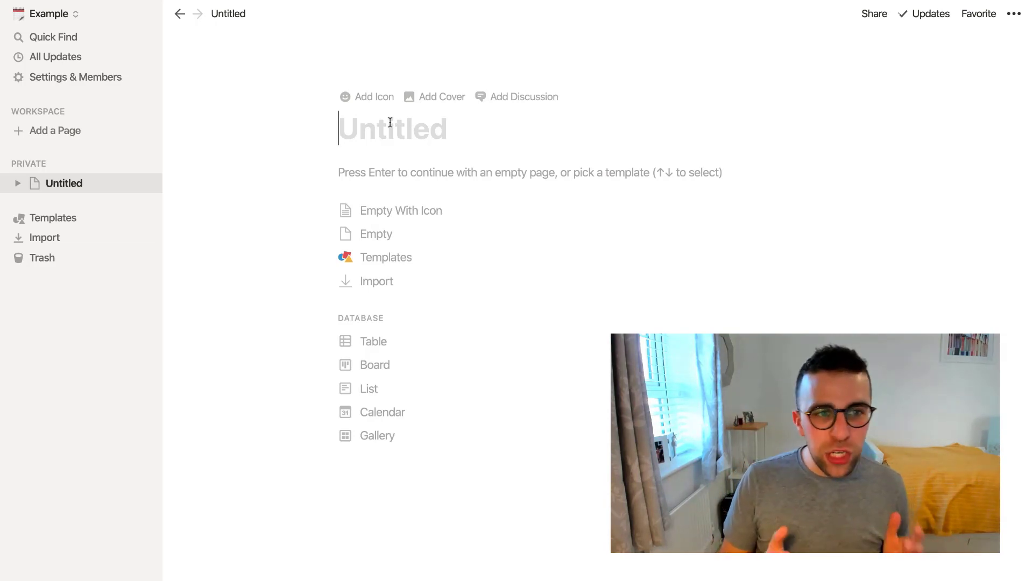
Title the new page "Home", continue with an empty page, and give it the house-with-tree emoji icon.
type("Home")
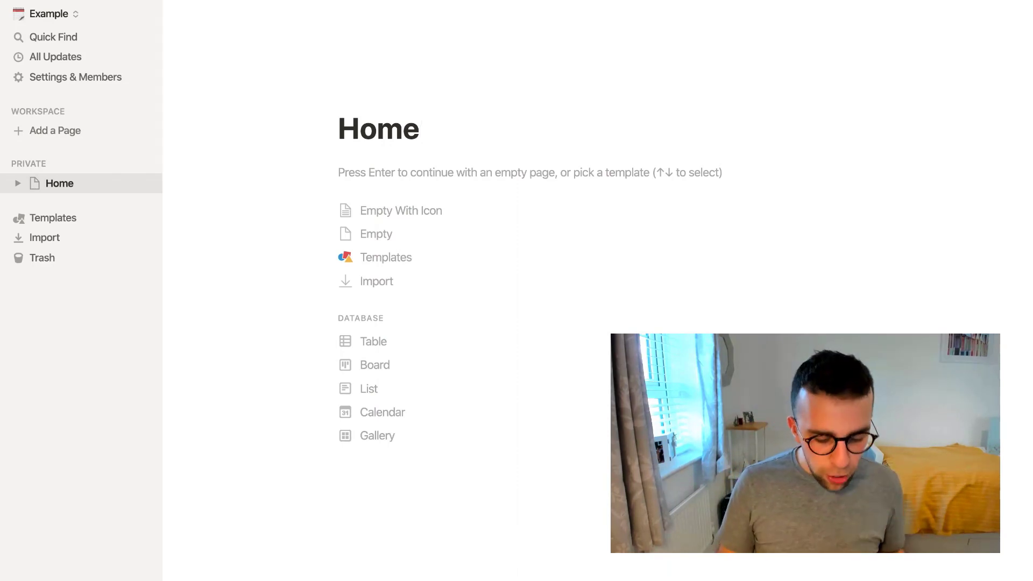
key("Return")
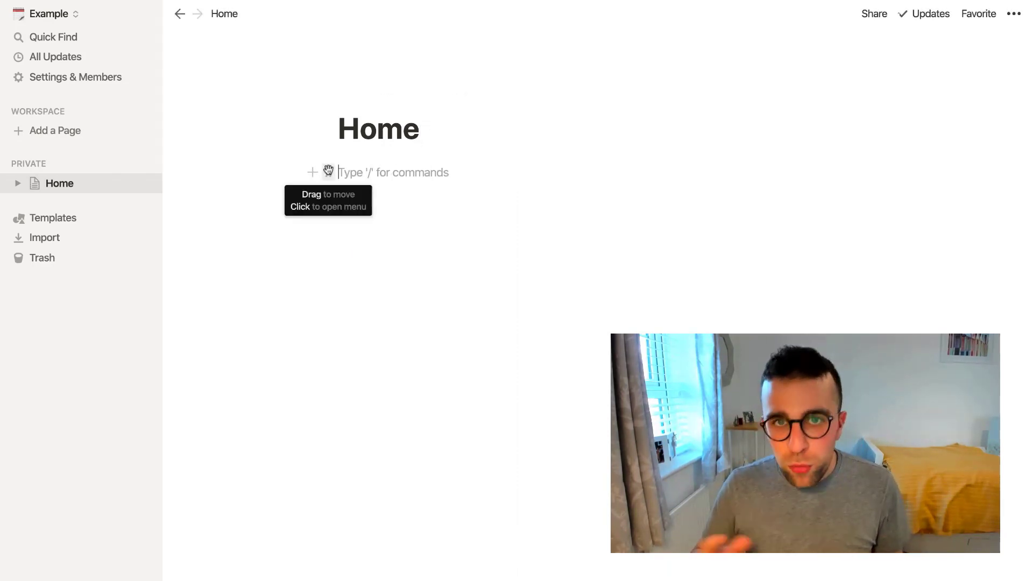
left_click(357, 95)
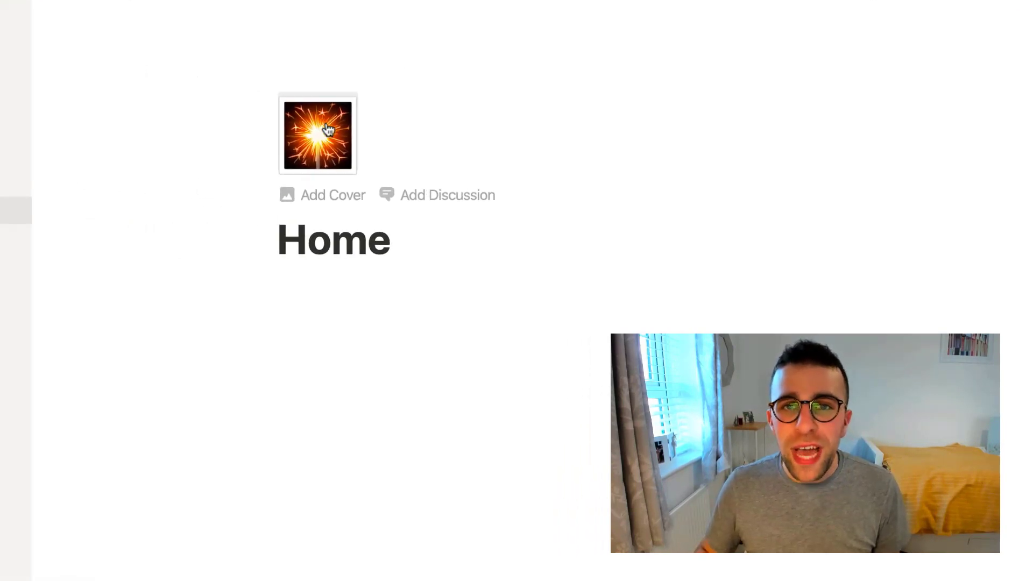
left_click(327, 129)
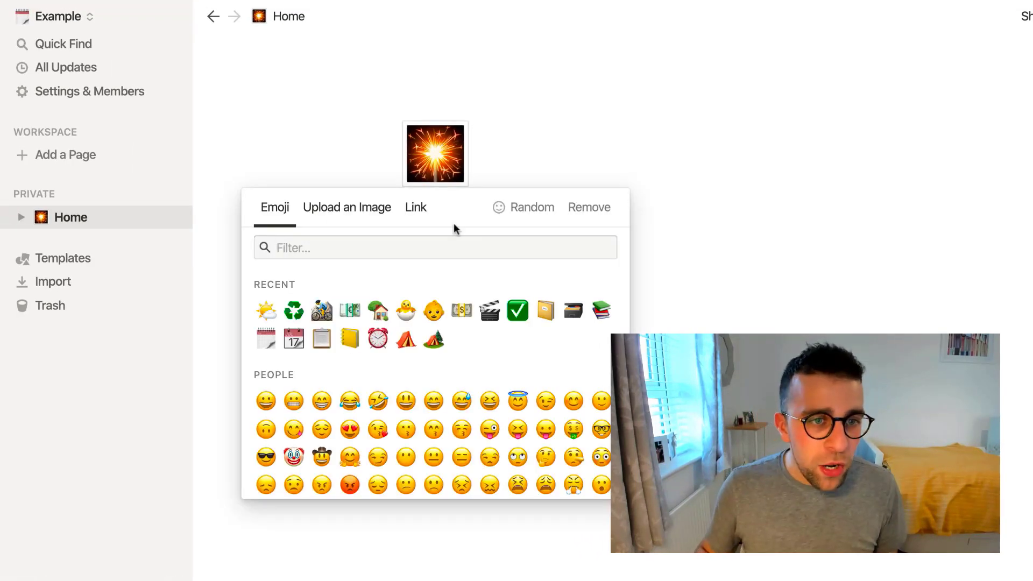
left_click(379, 310)
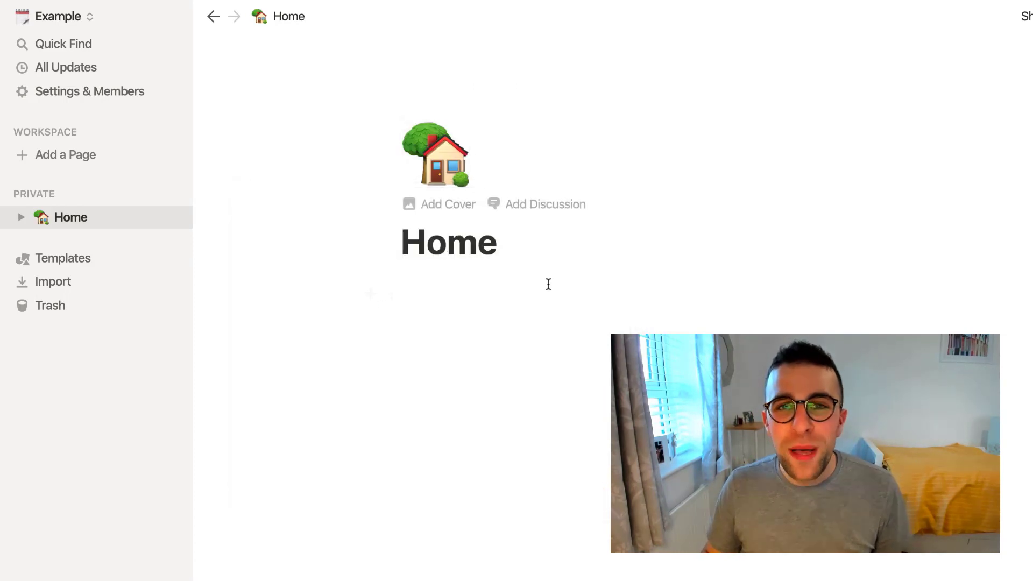
Look through the available block types and insert an inline calendar in the body of the Home page.
left_click(511, 280)
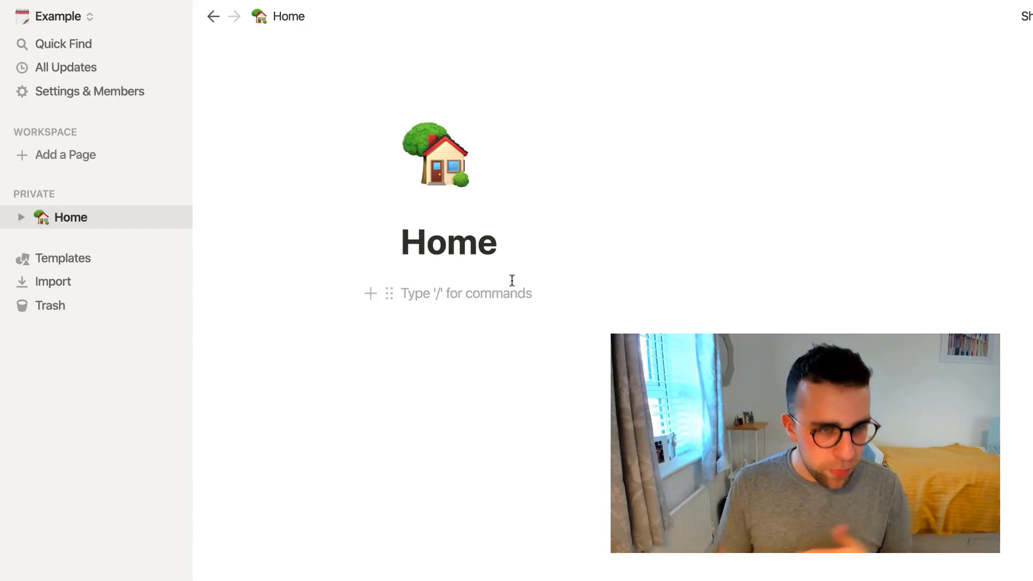
type("/")
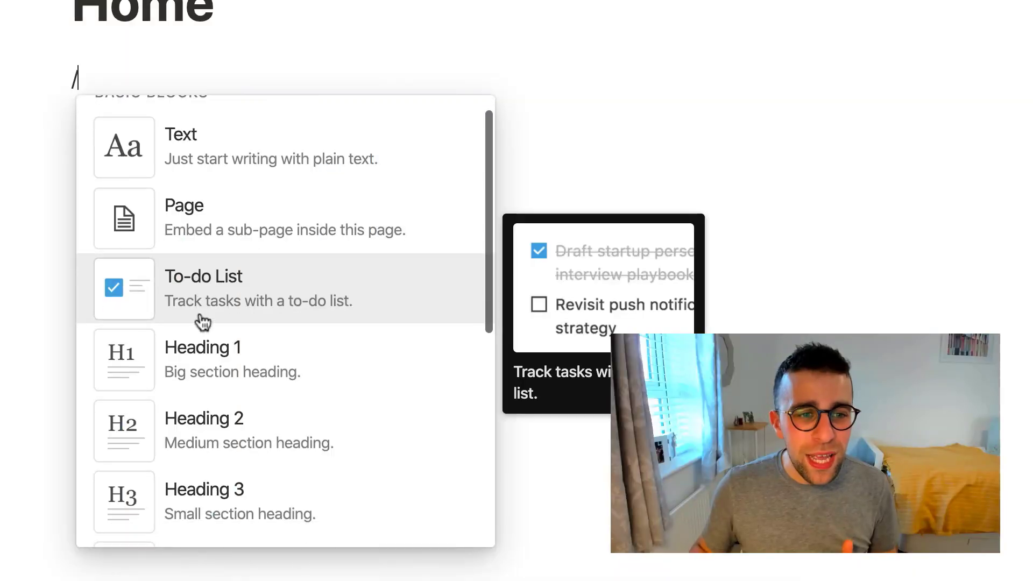
scroll(203, 321, "down", 3)
scroll(201, 323, "up", 3)
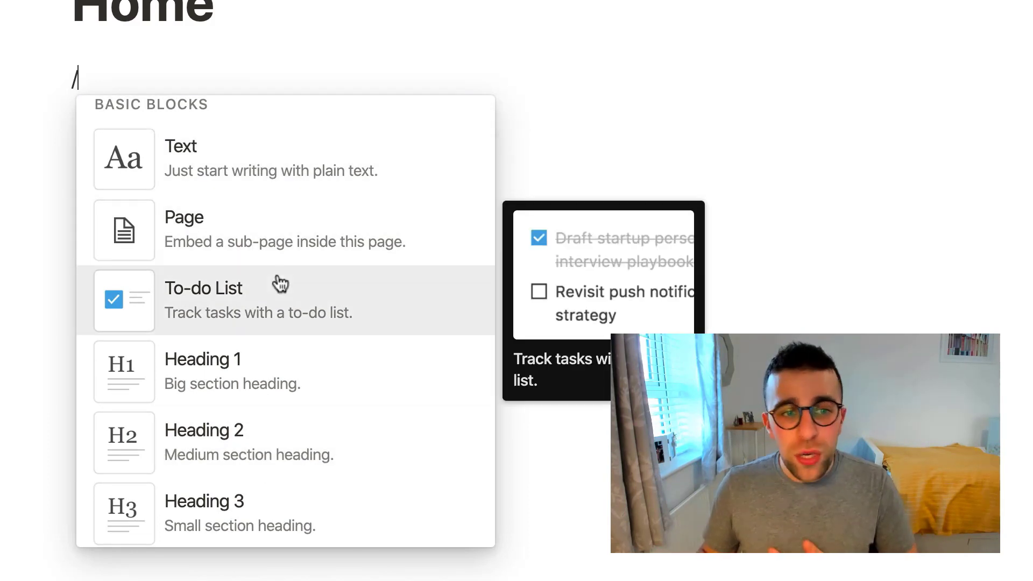
scroll(297, 305, "down", 2)
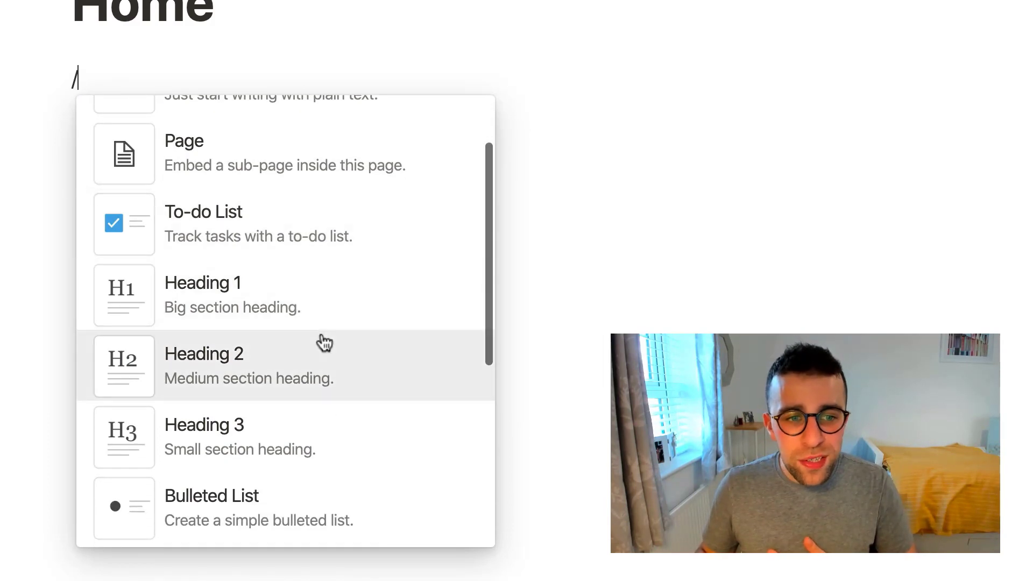
scroll(323, 341, "down", 5)
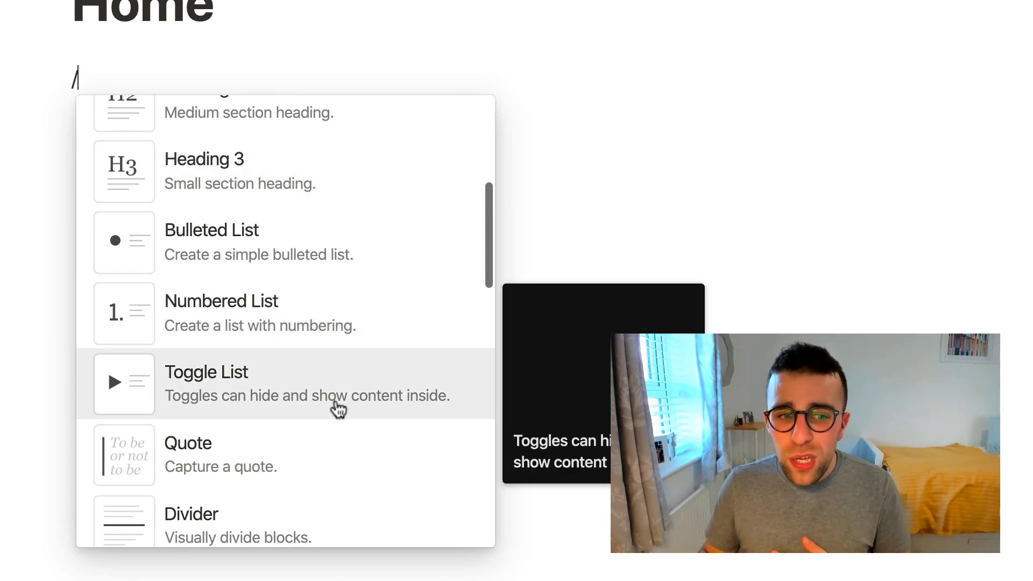
scroll(339, 410, "down", 4)
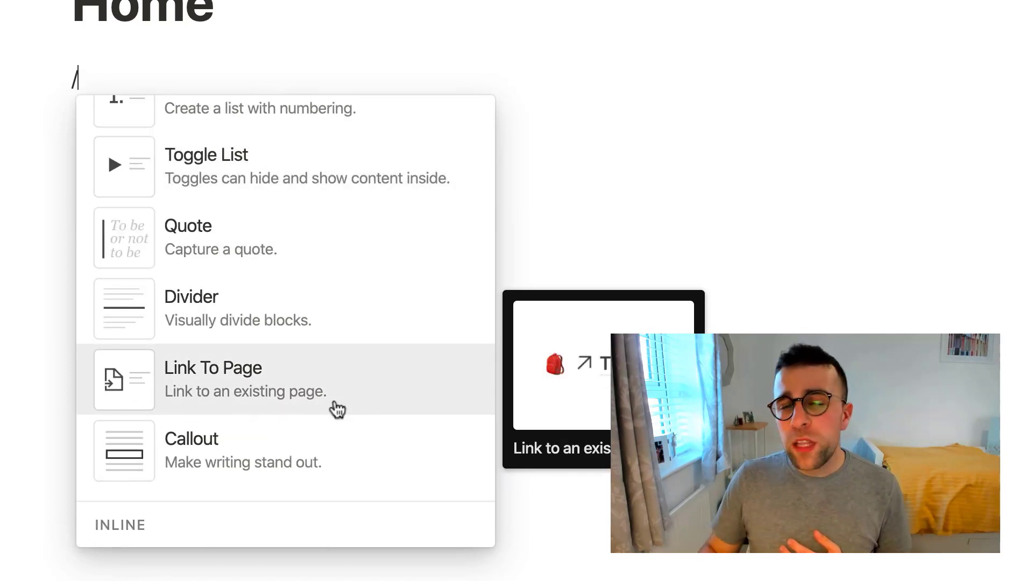
scroll(338, 410, "down", 4)
scroll(338, 410, "down", 7)
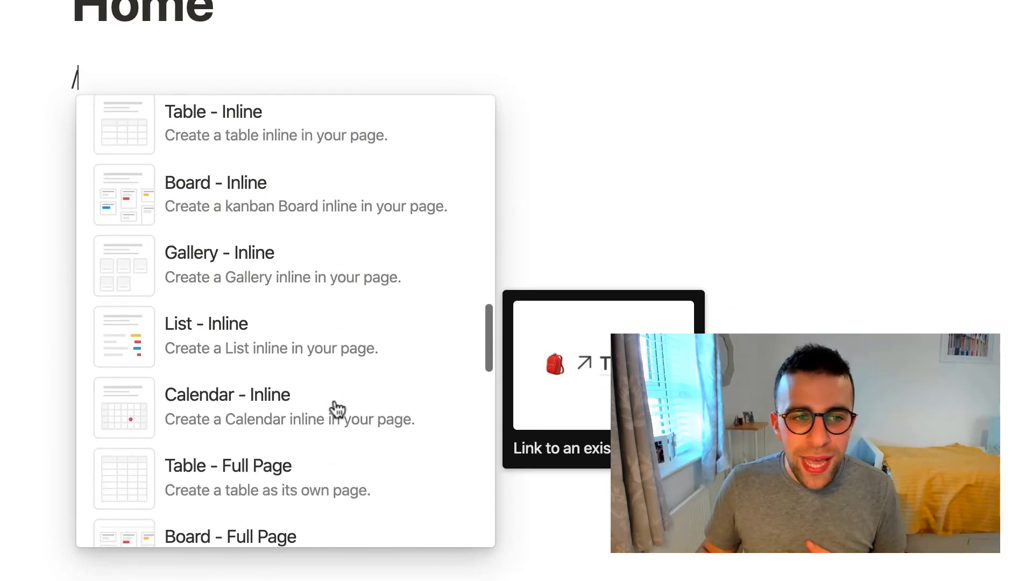
scroll(337, 410, "up", 2)
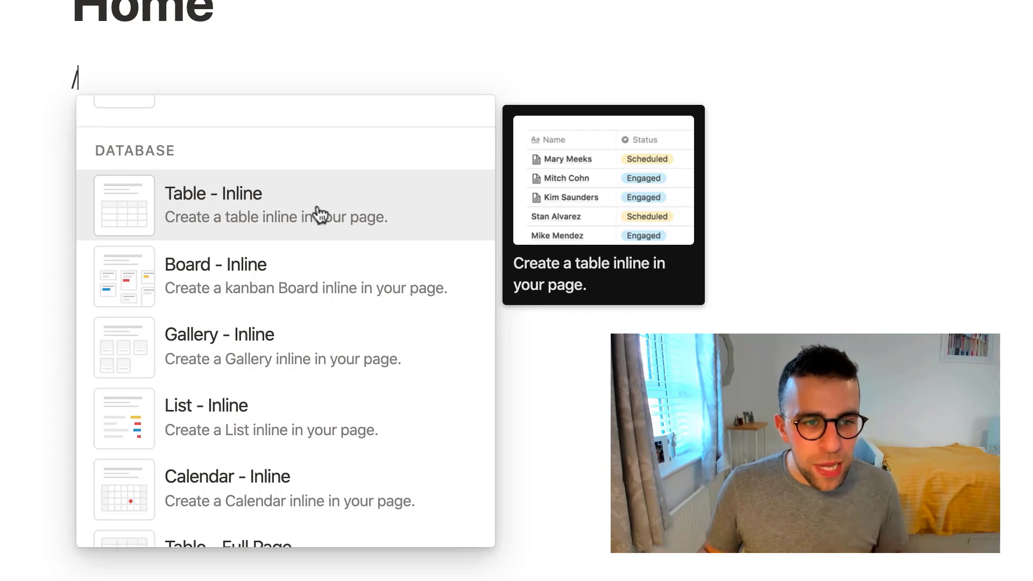
scroll(334, 405, "down", 3)
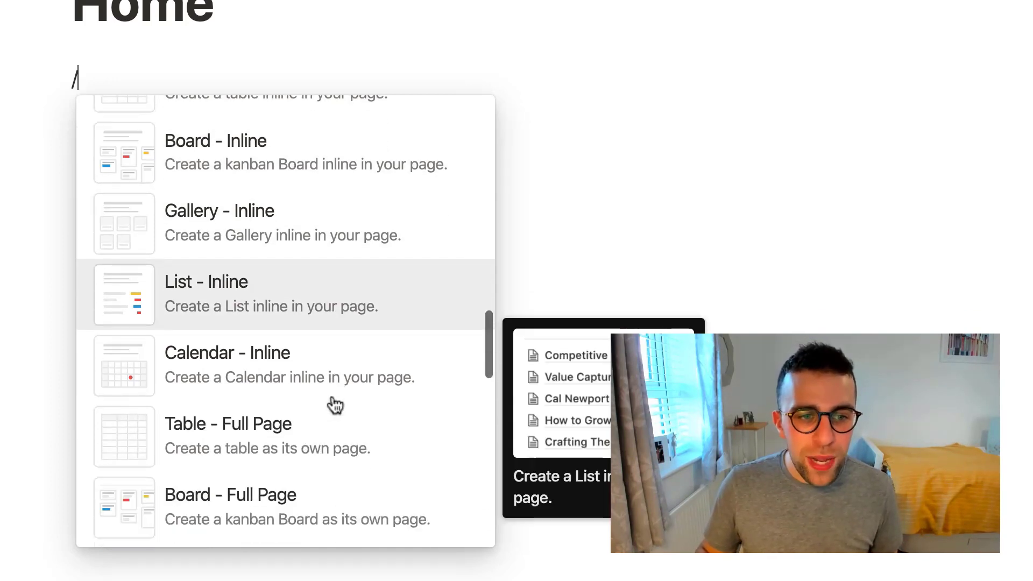
scroll(326, 366, "down", 3)
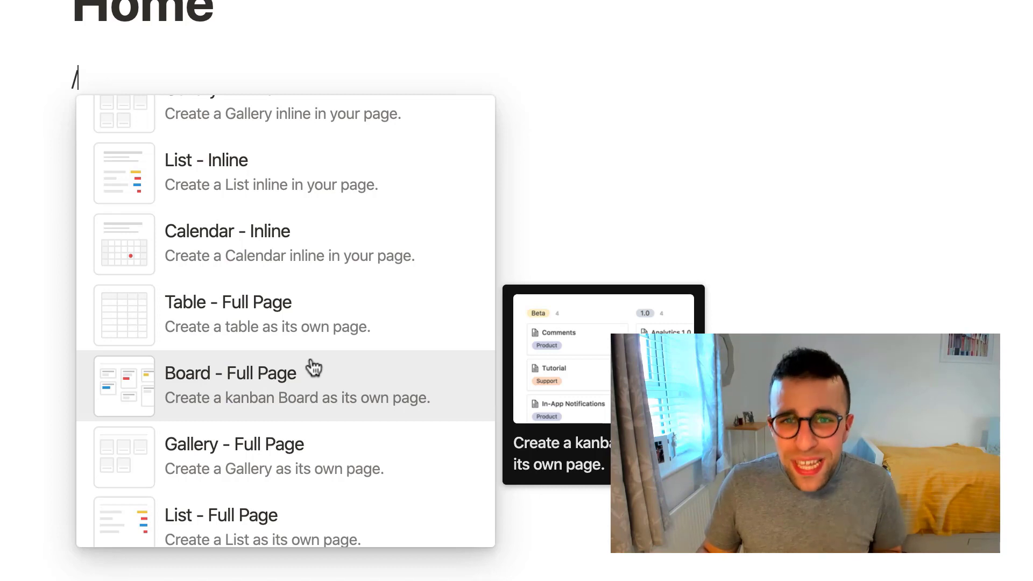
scroll(311, 296, "up", 2)
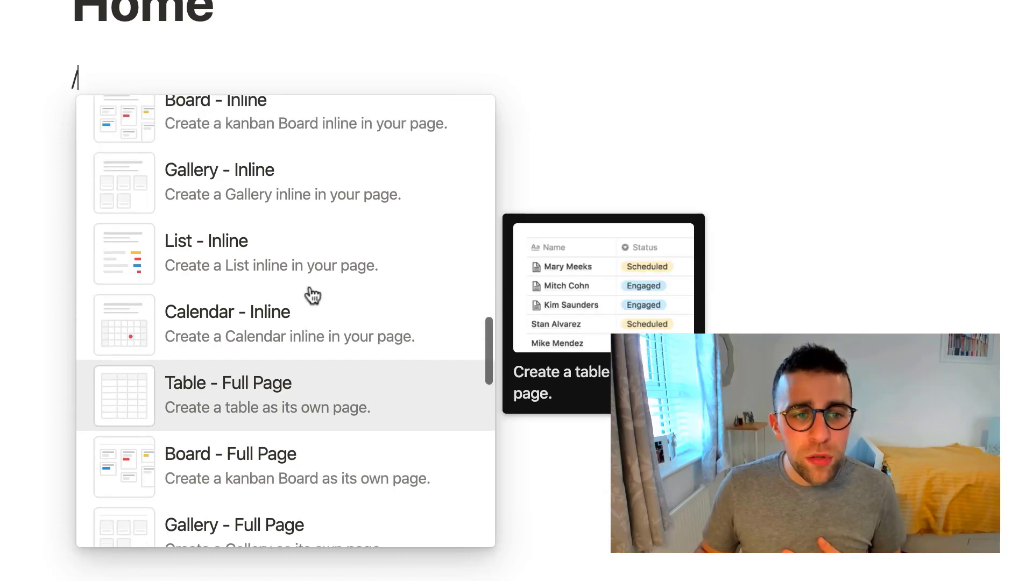
mouse_move(302, 334)
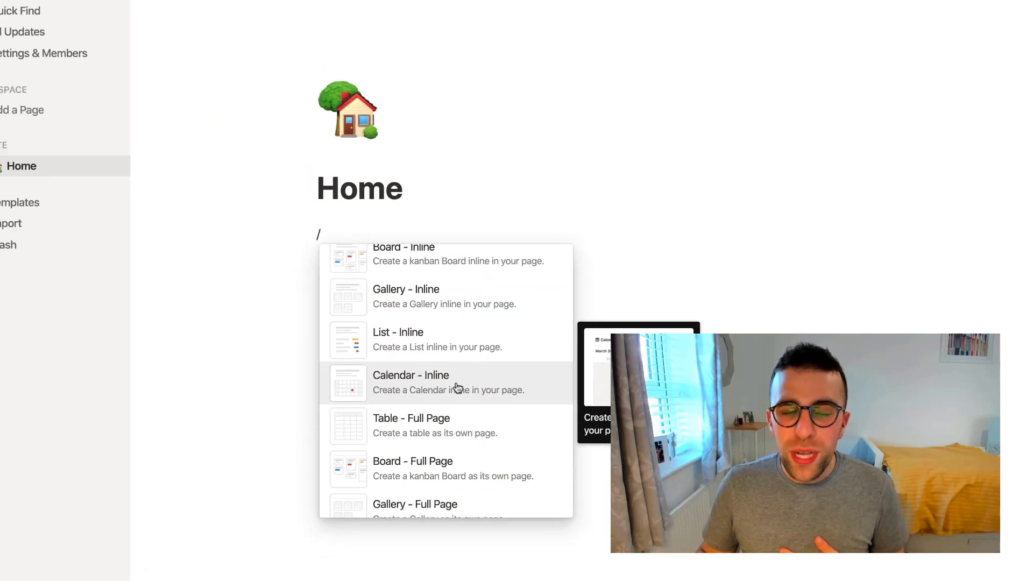
left_click(456, 387)
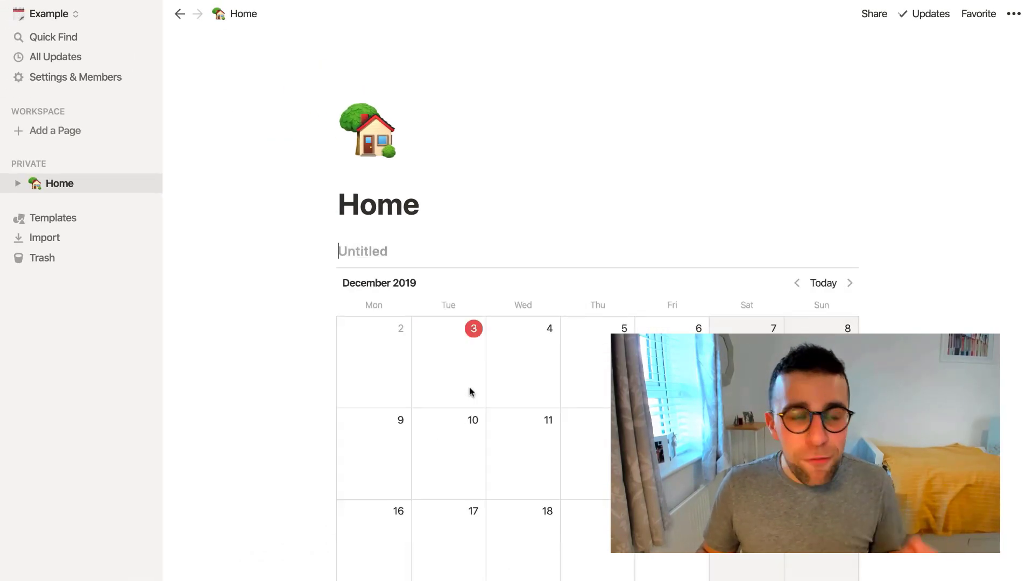
Delete the inline calendar and turn the Home page into a full-page calendar database.
mouse_move(481, 334)
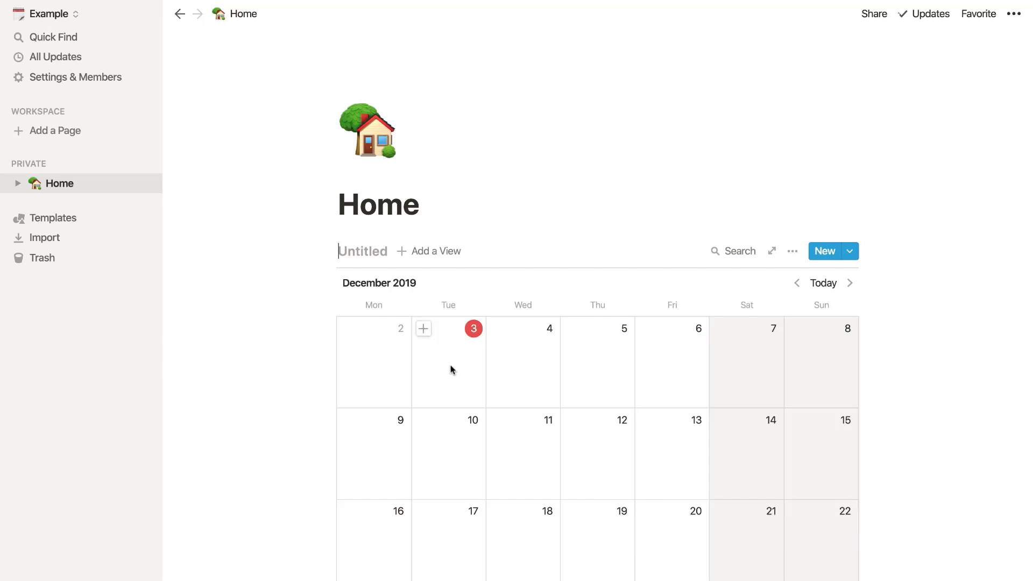
left_click(327, 251)
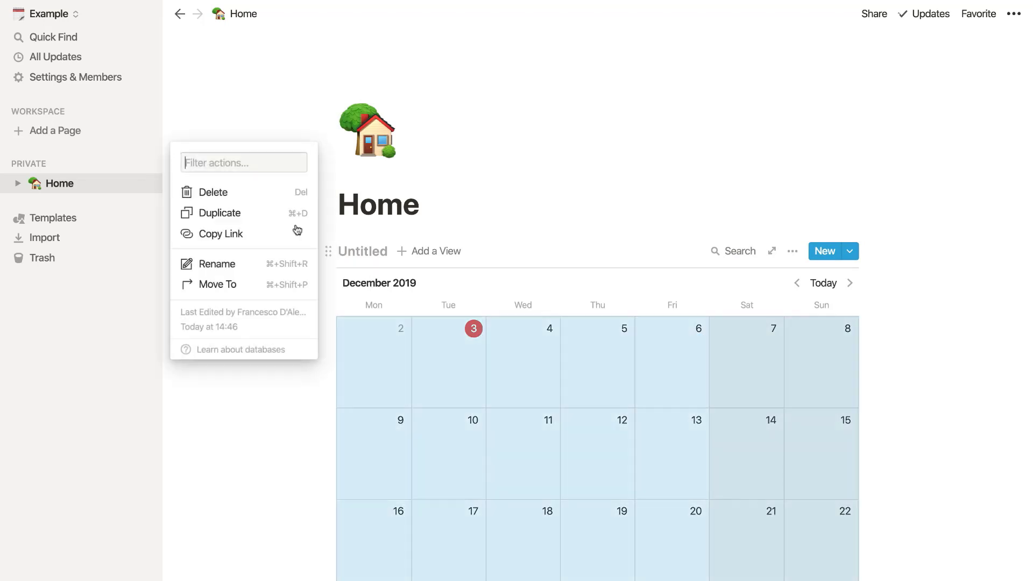
left_click(283, 192)
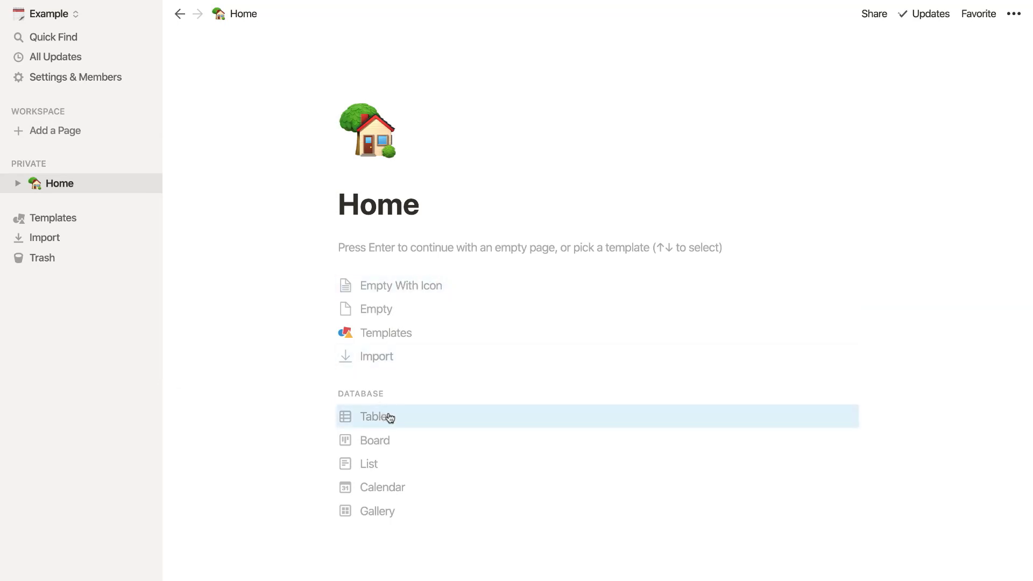
left_click(402, 489)
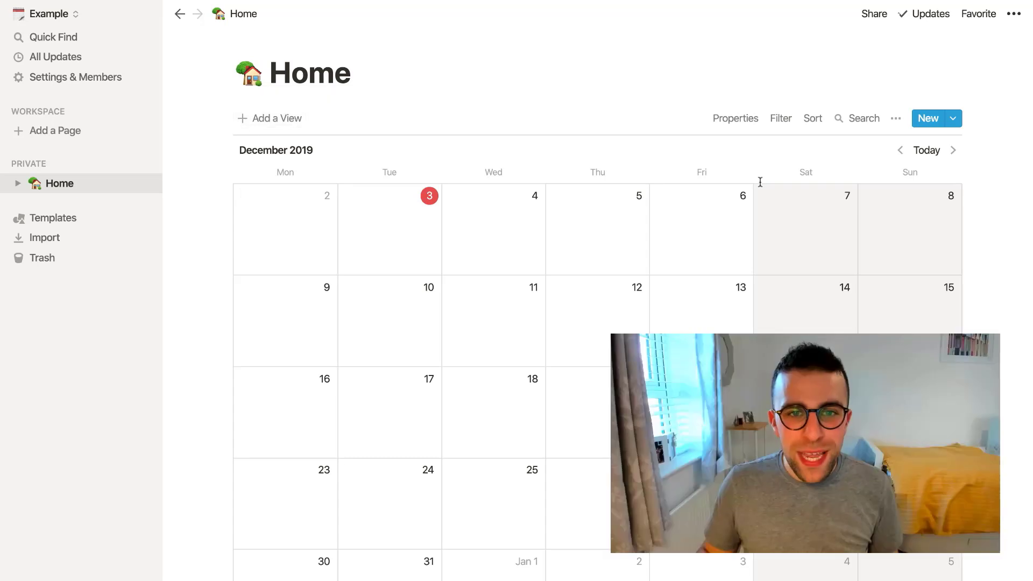
left_click(897, 119)
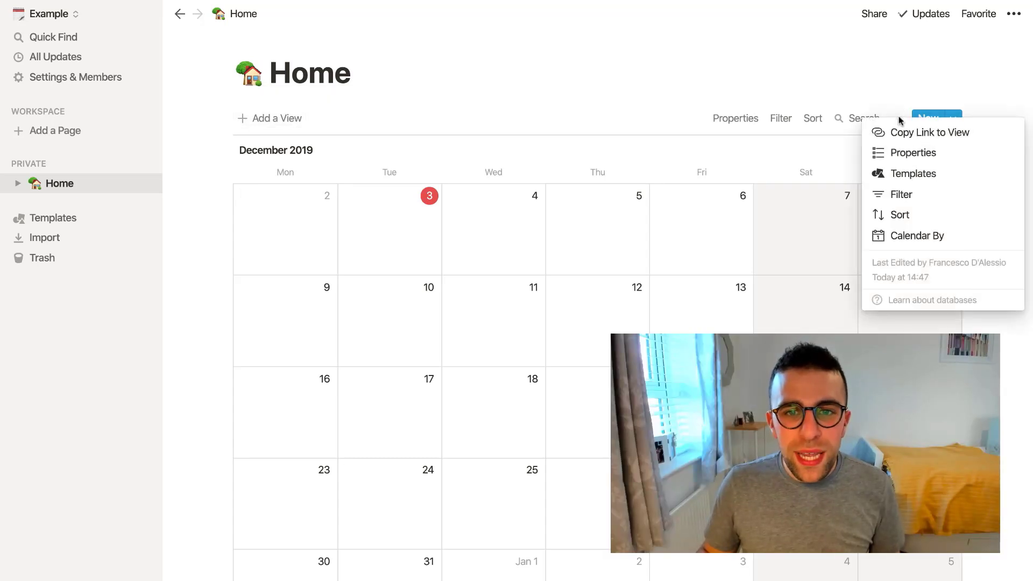
left_click(895, 95)
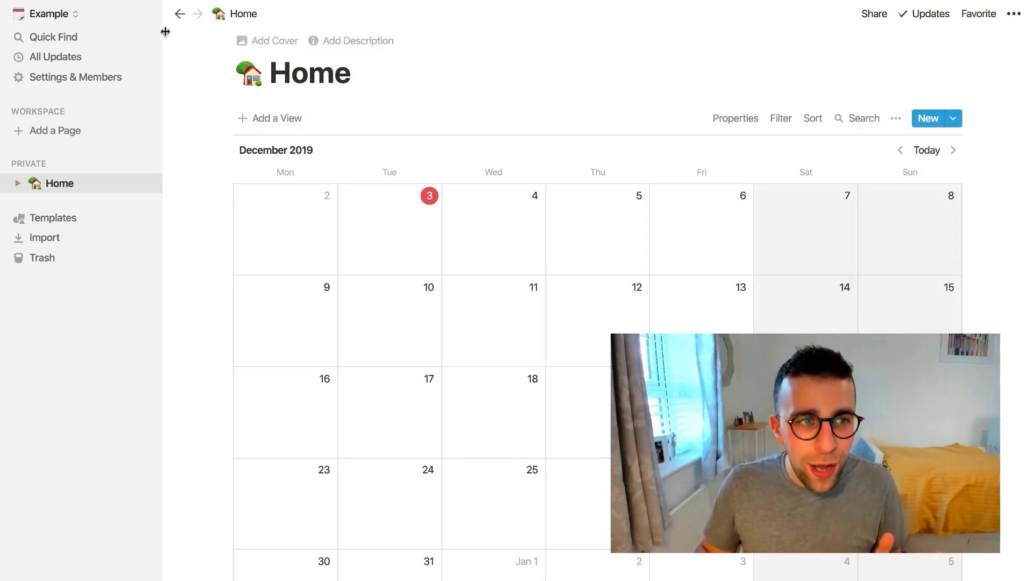
left_click(176, 19)
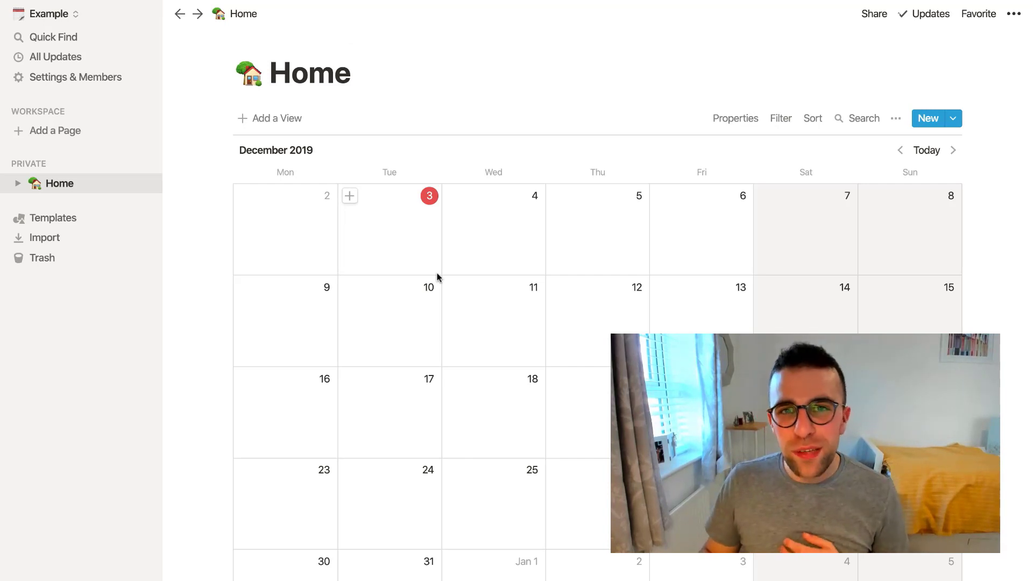
Add a calendar item on December 9 titled "Break" and tag it with a new "holidays" option.
scroll(437, 277, "down", 1)
scroll(436, 277, "down", 1)
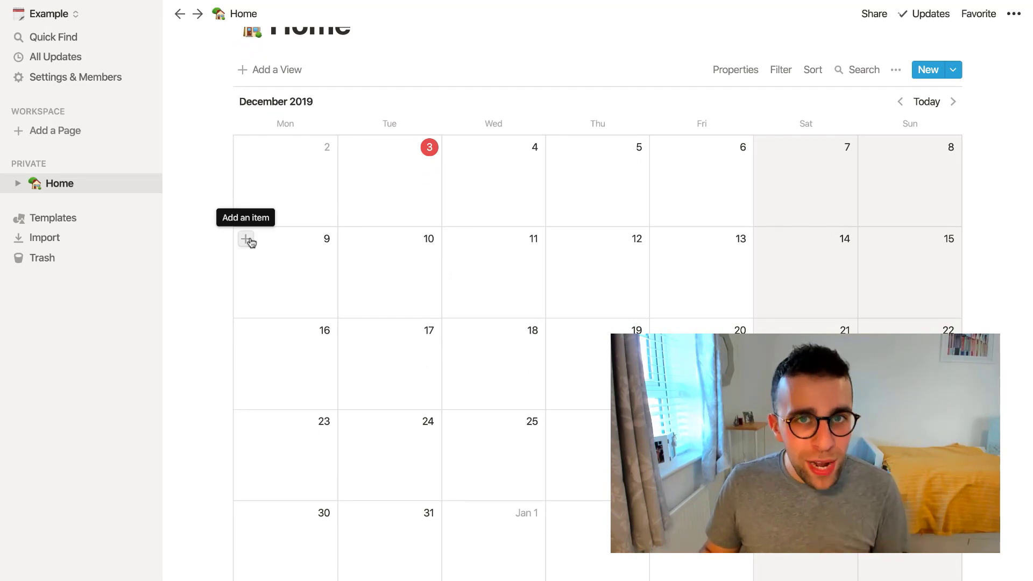
left_click(247, 239)
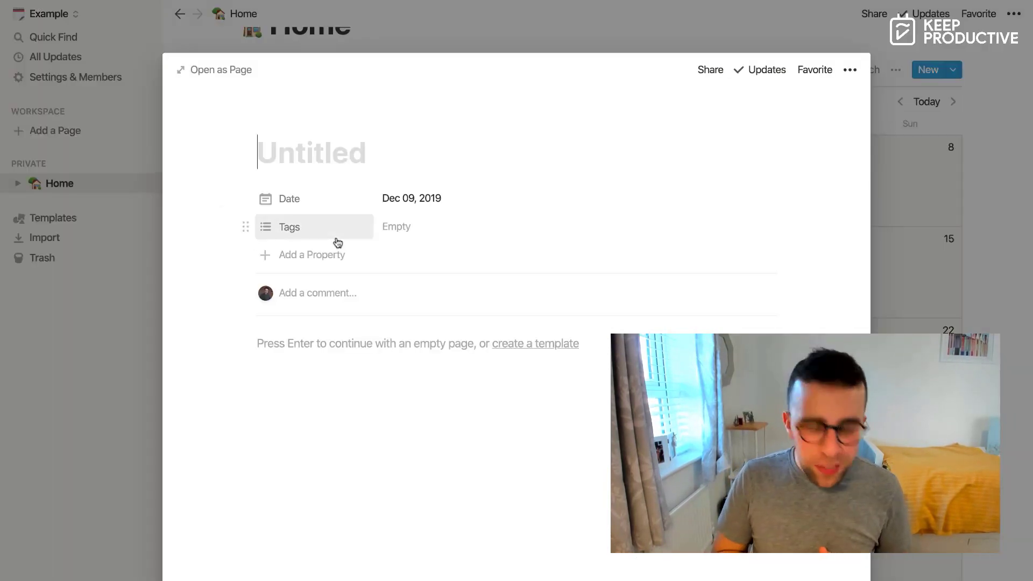
type("Break")
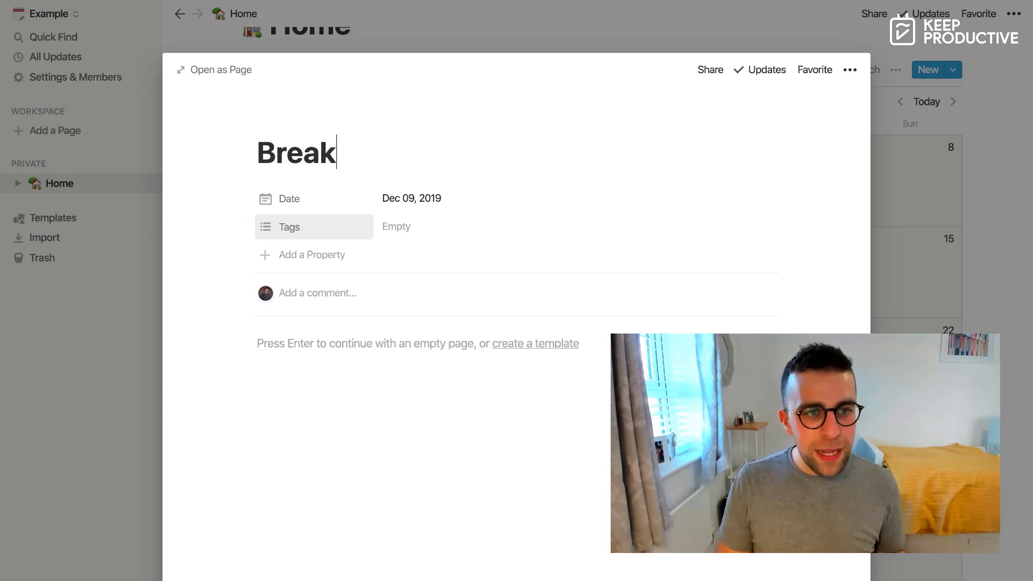
left_click(411, 232)
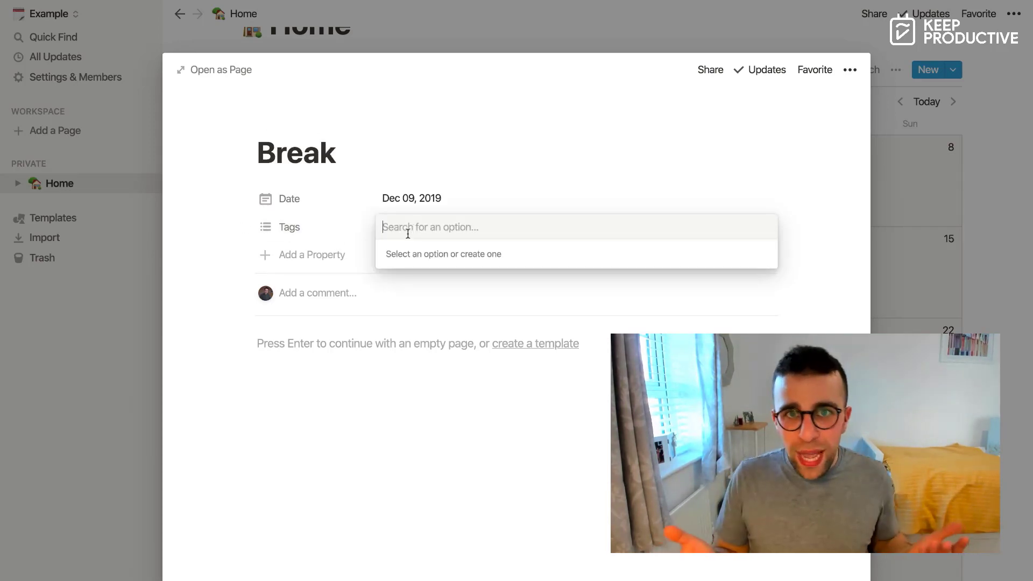
type("holidays")
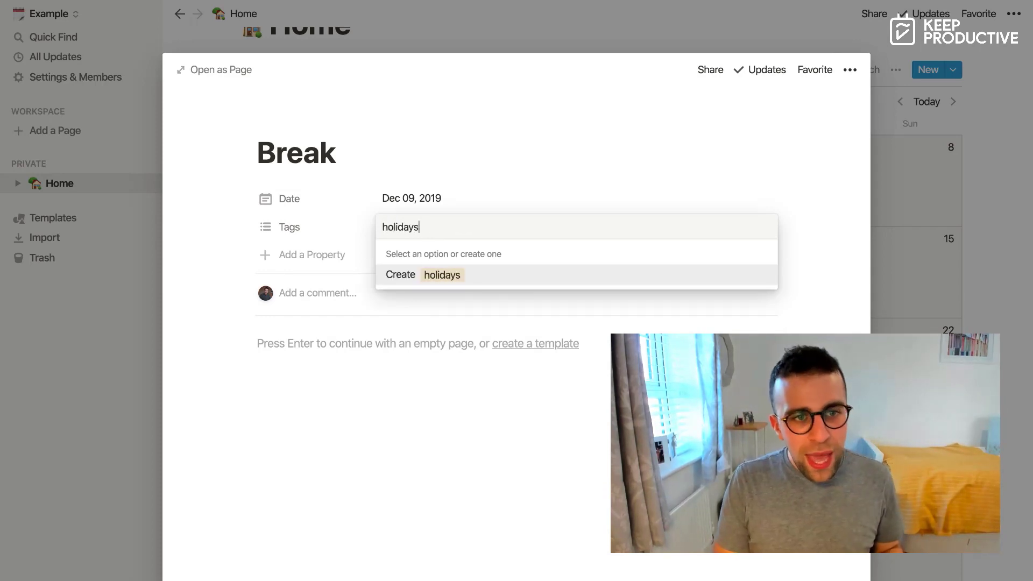
key("Return")
left_click(460, 185)
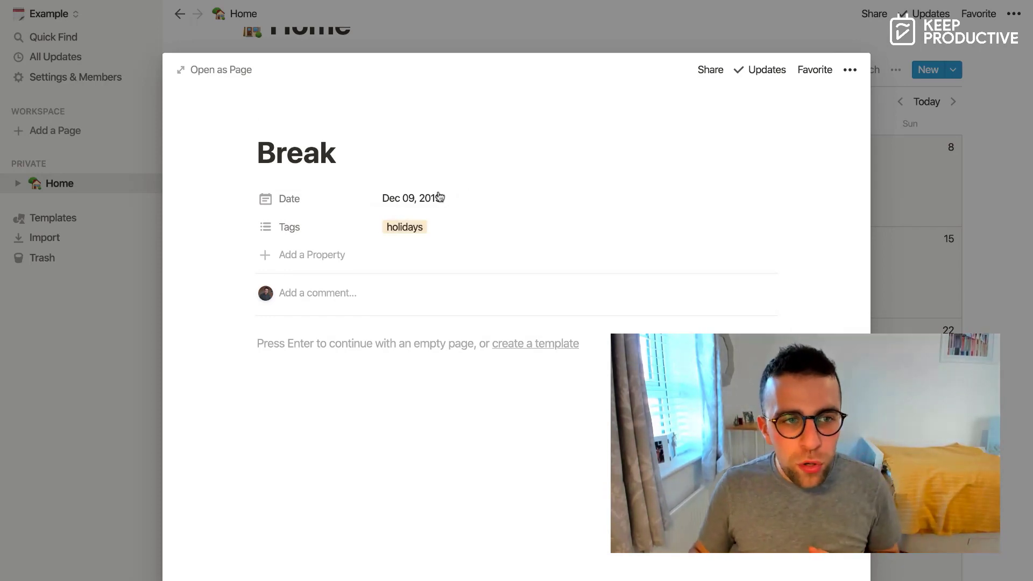
Add another property of type Text to the Break item, leaving its value empty.
left_click(304, 265)
mouse_move(325, 344)
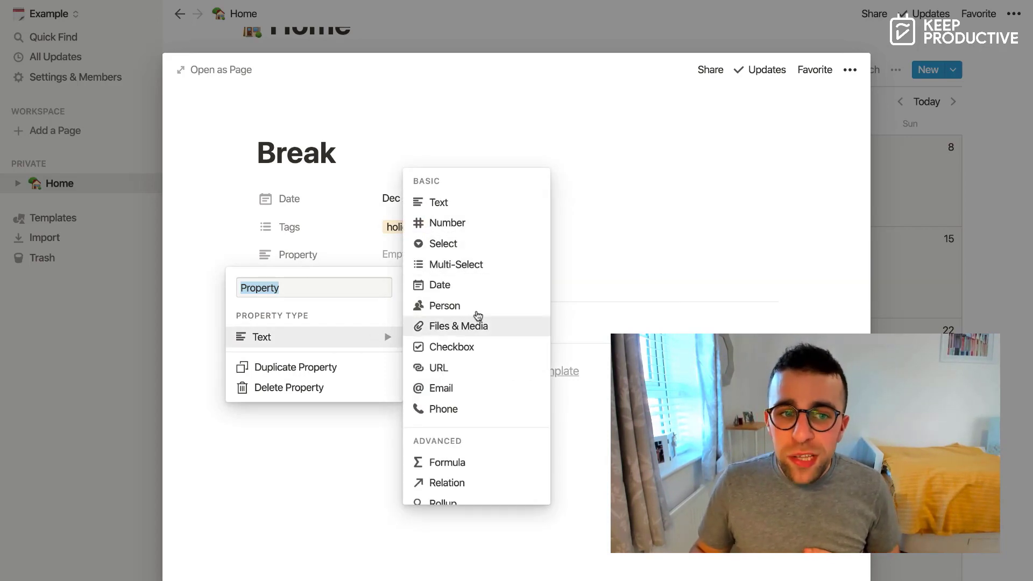
left_click(708, 210)
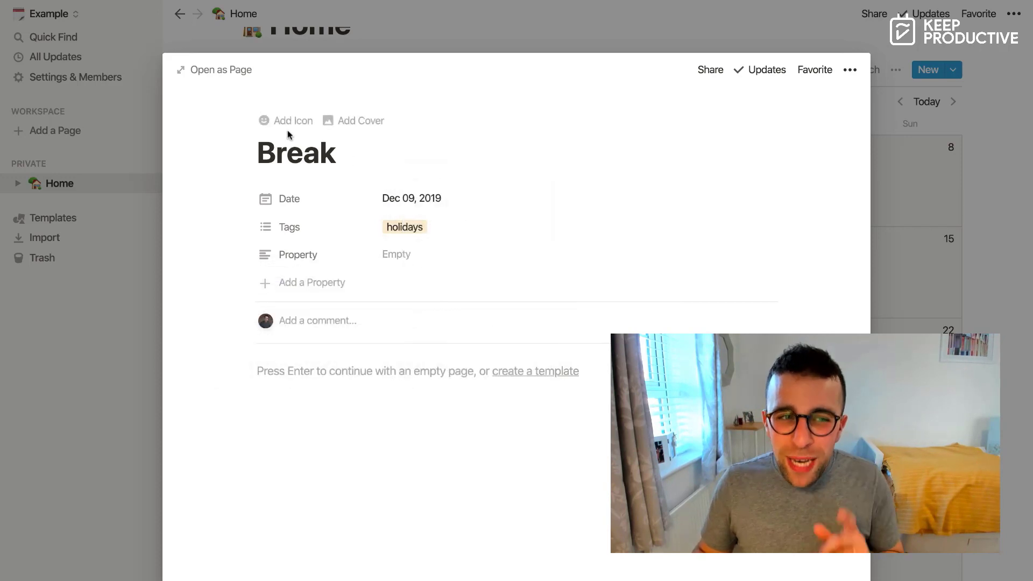
Give the Break item the camping emoji with tent and tree as its icon and extend it through December 15.
left_click(288, 132)
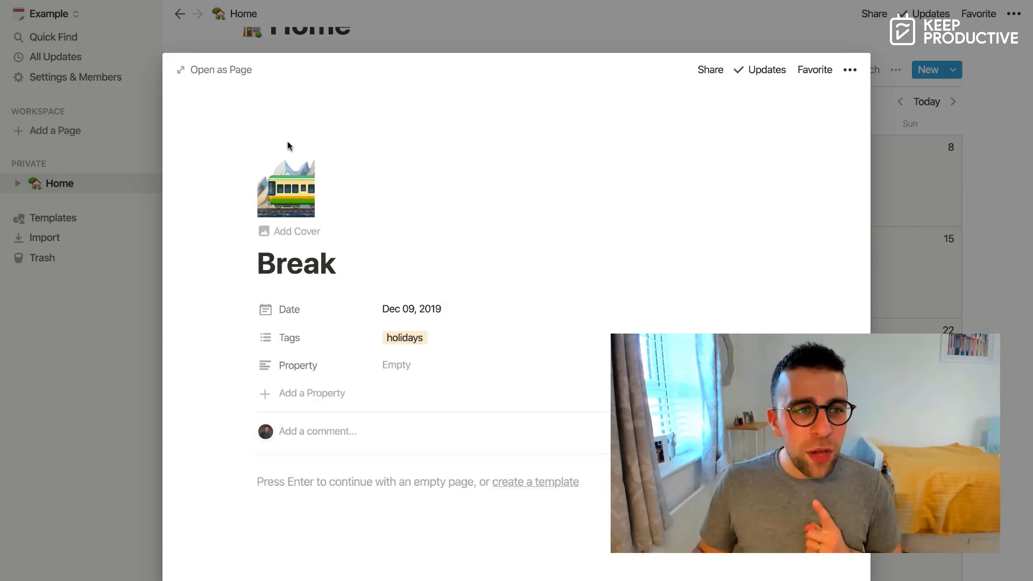
left_click(291, 185)
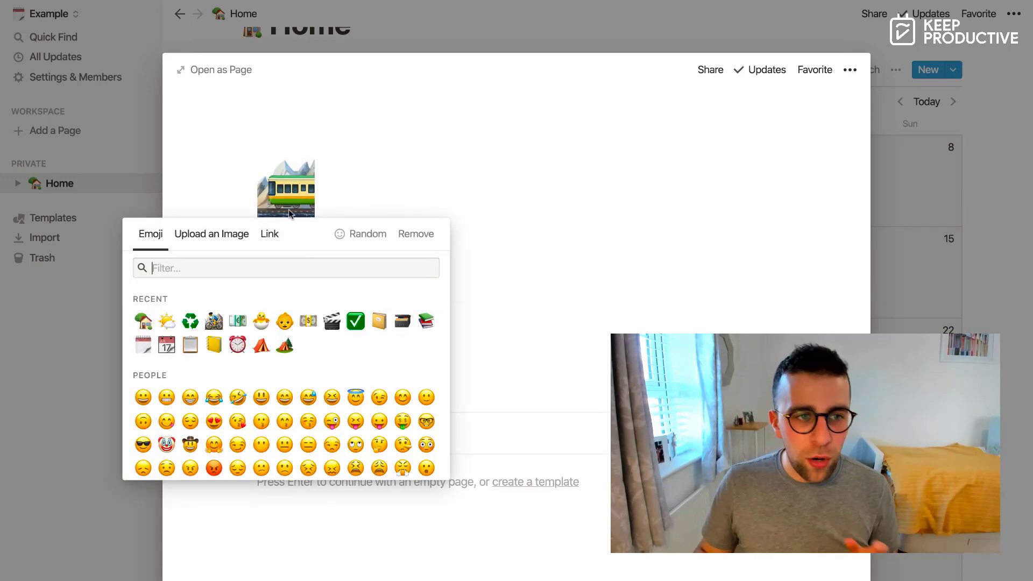
left_click(244, 331)
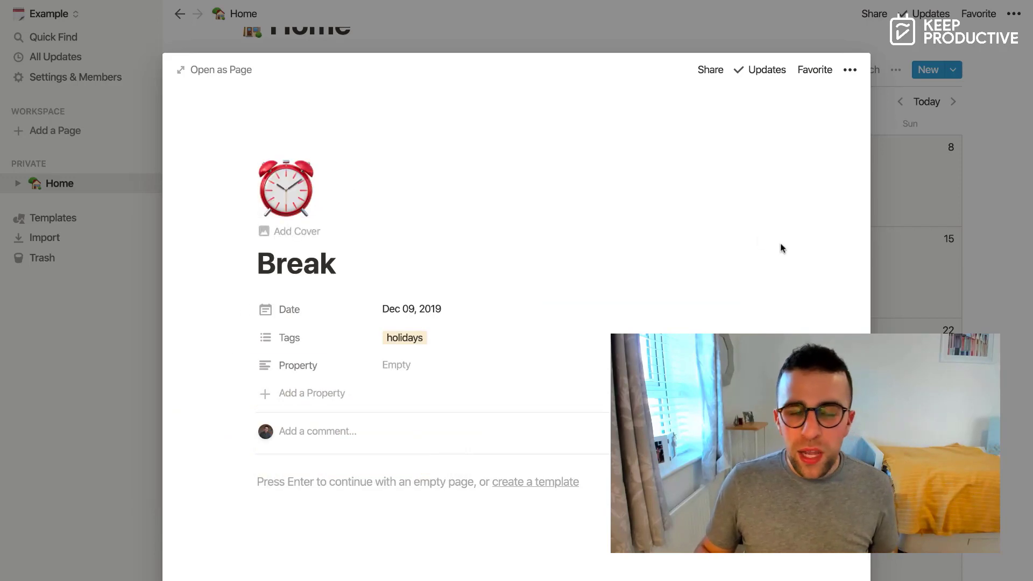
left_click(288, 203)
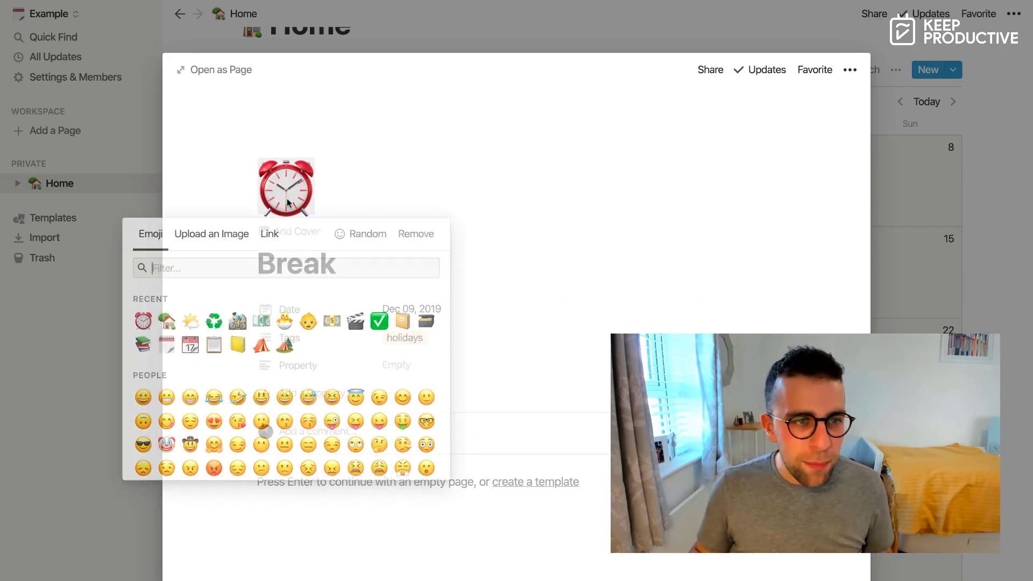
left_click(284, 345)
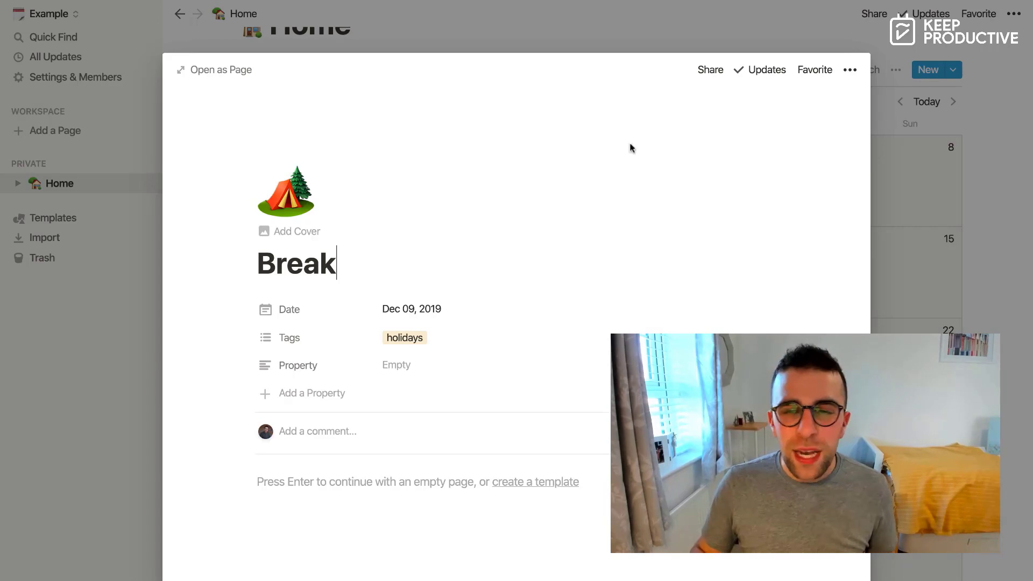
left_click(1020, 178)
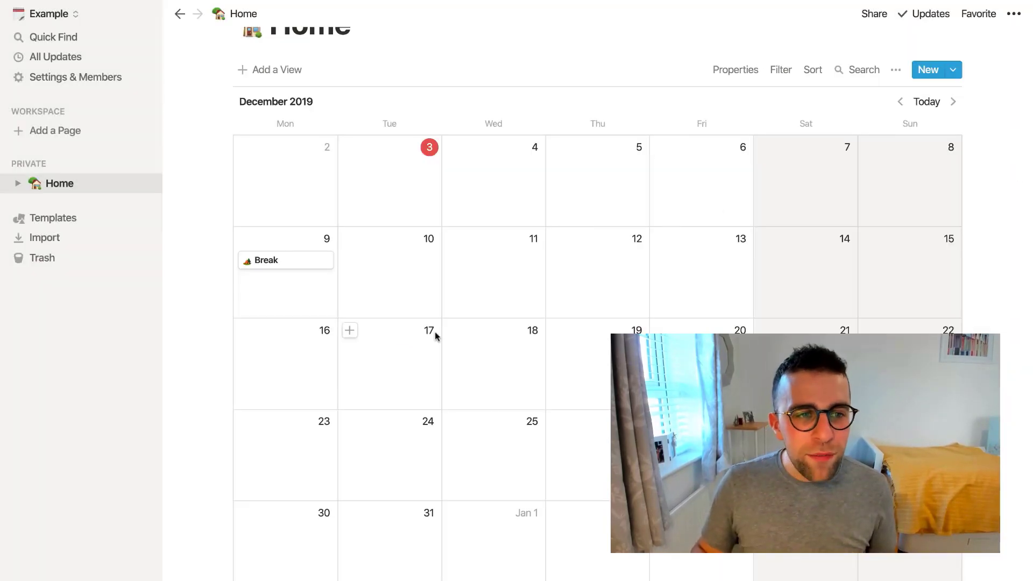
left_click_drag(329, 258, 884, 268)
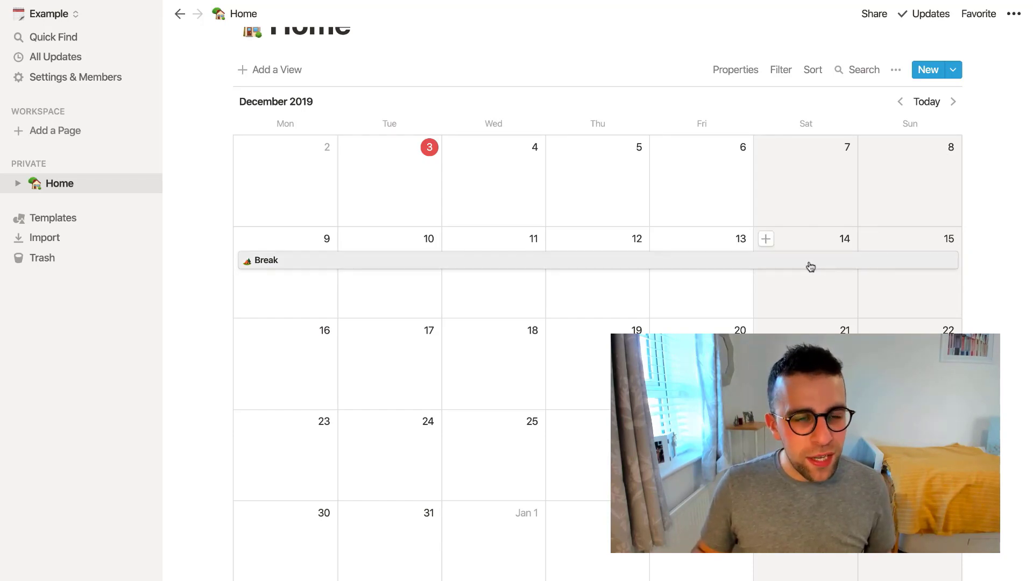
Add a calendar item on December 18 titled "Exam".
scroll(679, 277, "down", 1)
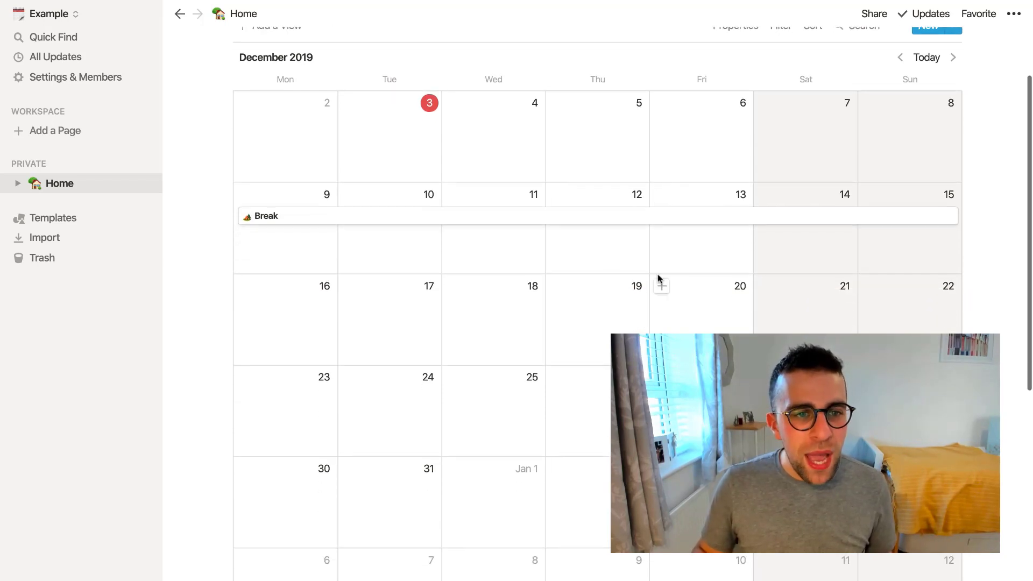
left_click(453, 288)
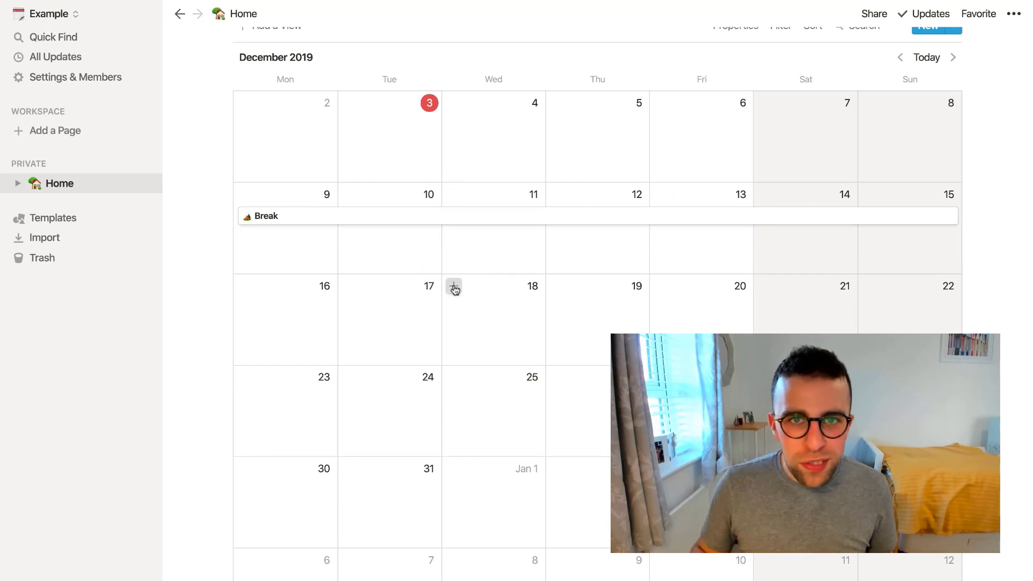
type("Exam")
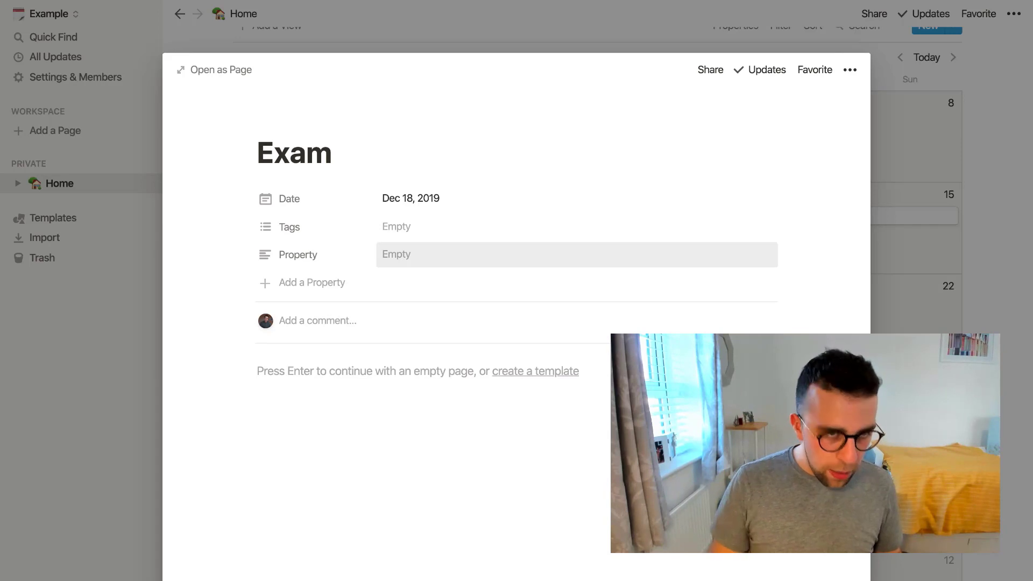
Set the Exam item's icon to the graduation cap emoji, filtering emojis by "school", and return to the calendar.
left_click(295, 119)
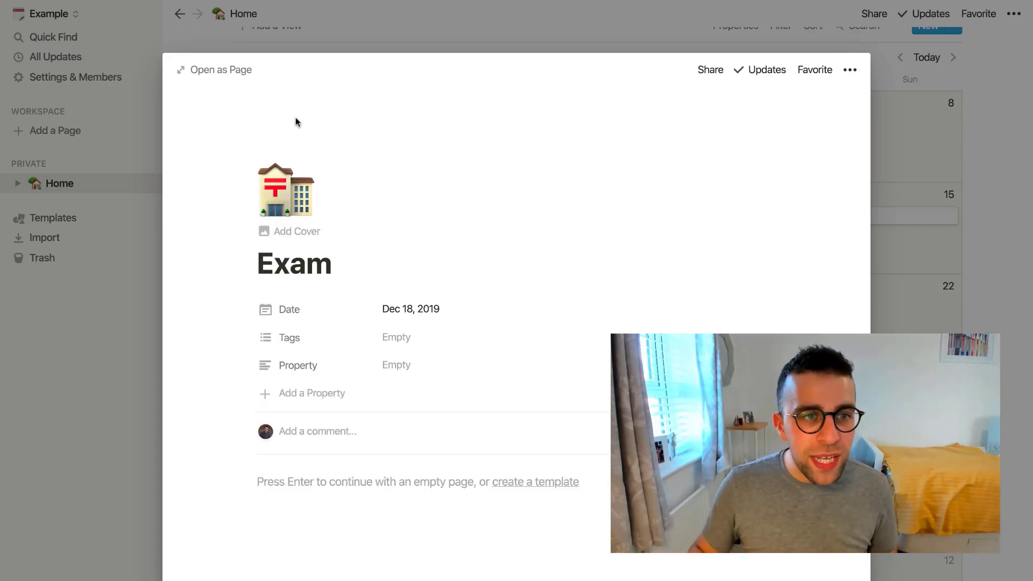
left_click(299, 179)
type("scho")
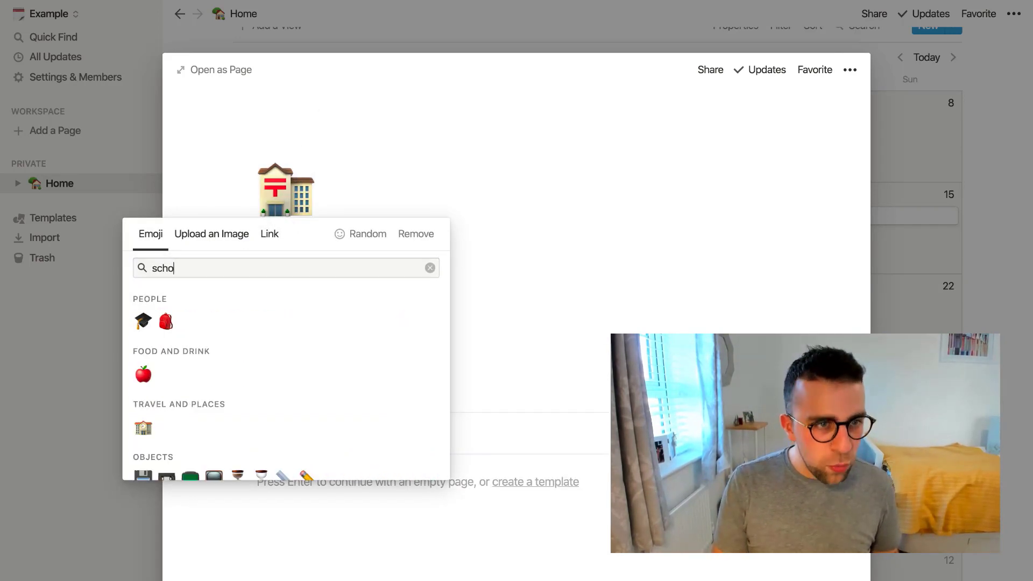
type("ol")
left_click(143, 321)
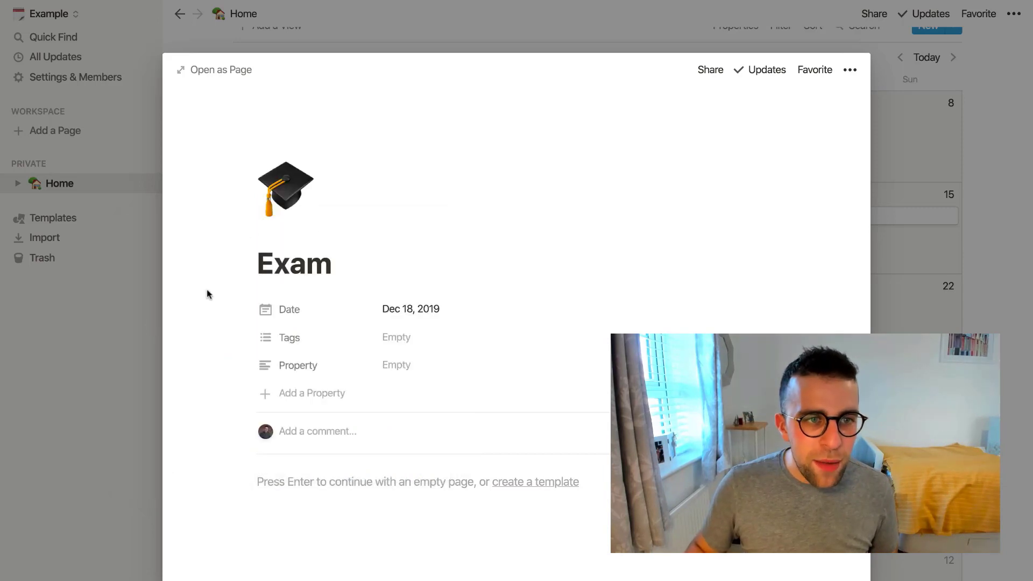
scroll(401, 450, "down", 1)
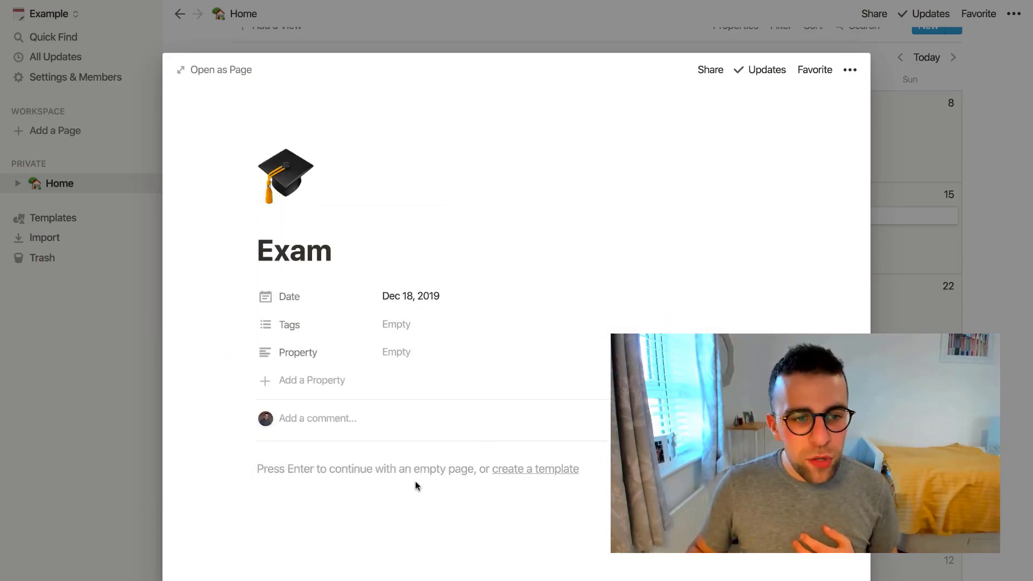
left_click(394, 475)
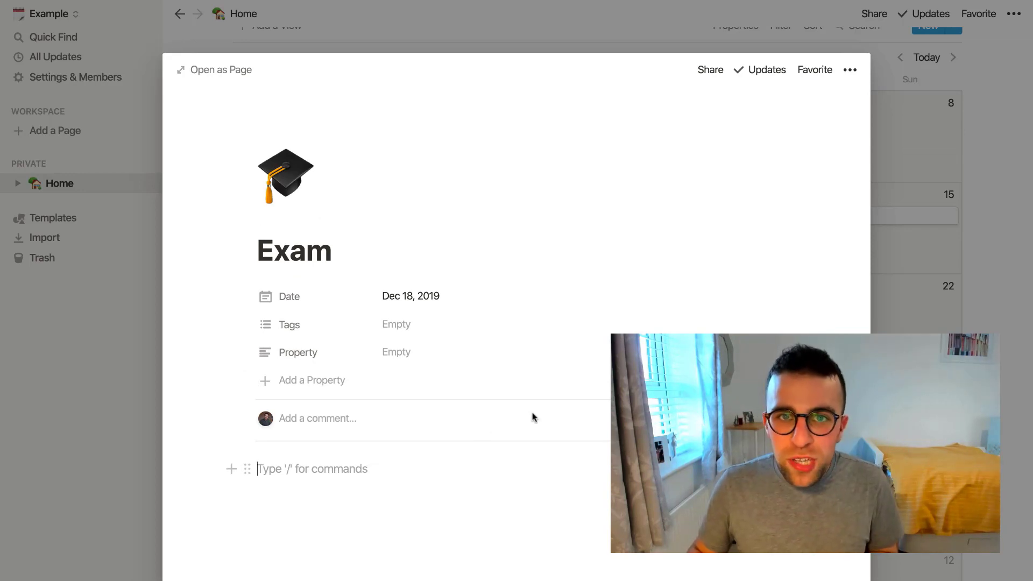
left_click(925, 264)
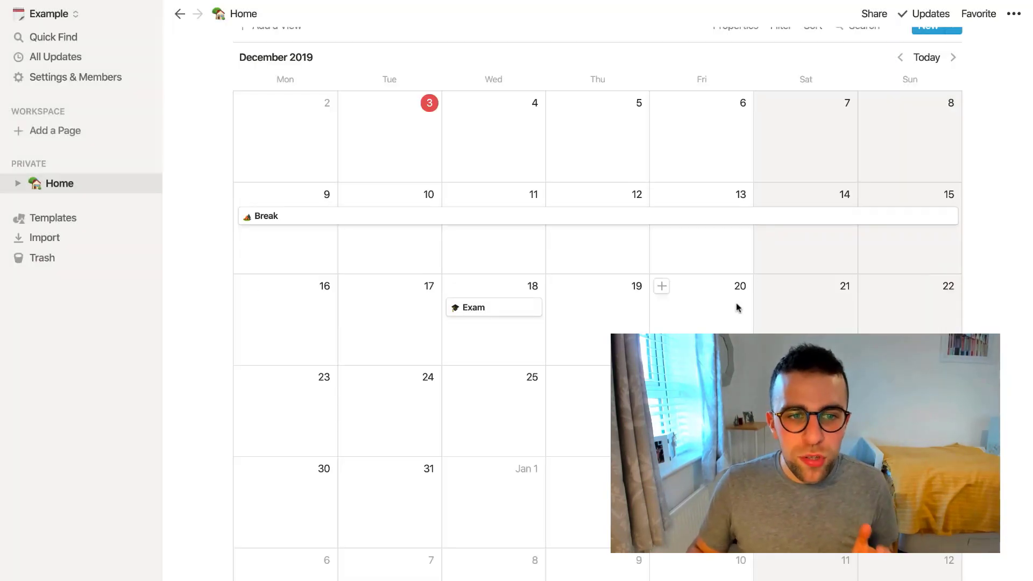
Show the Tags property on the items in the Home calendar.
scroll(656, 329, "up", 2)
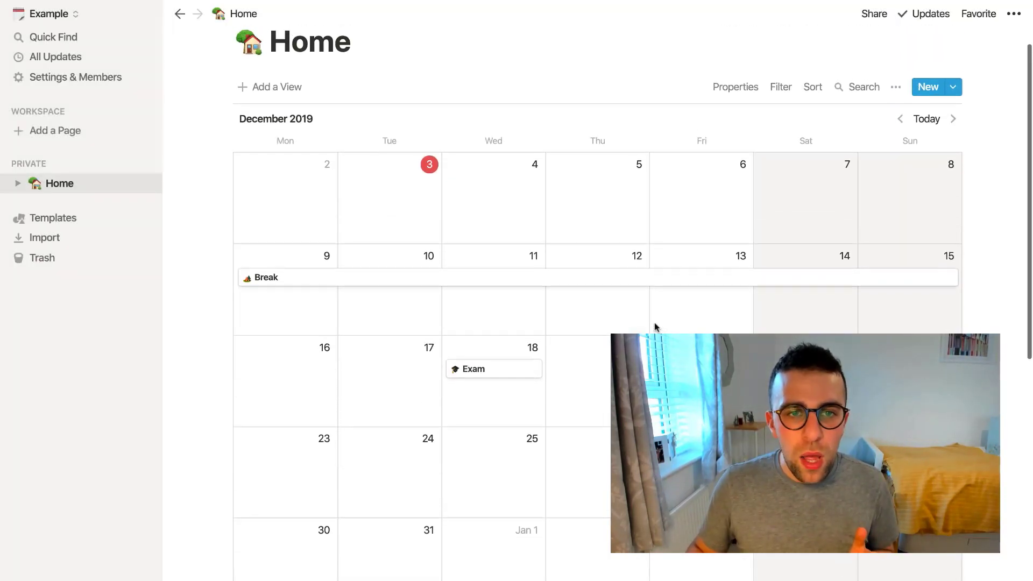
left_click(744, 90)
left_click(811, 159)
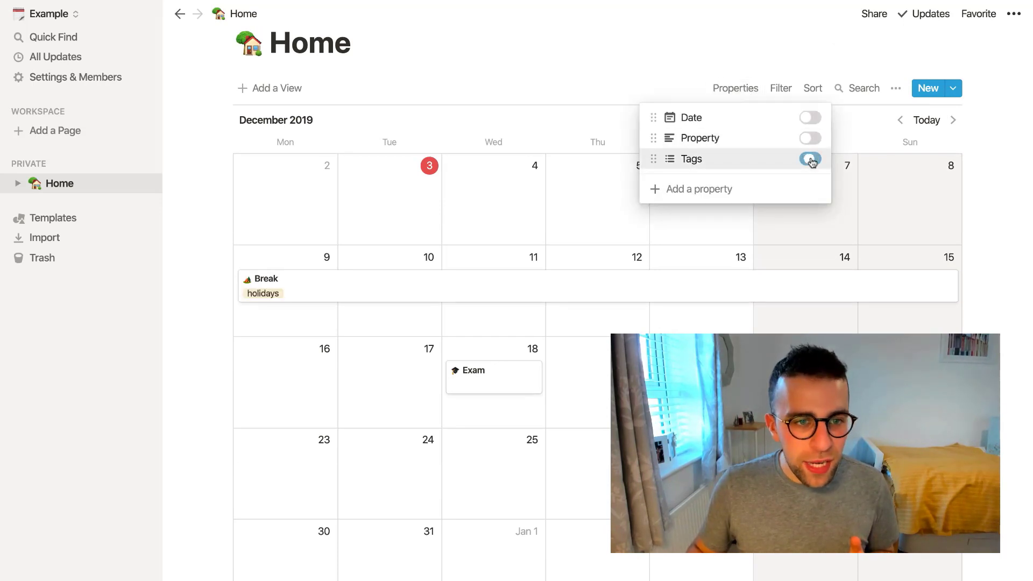
left_click(615, 308)
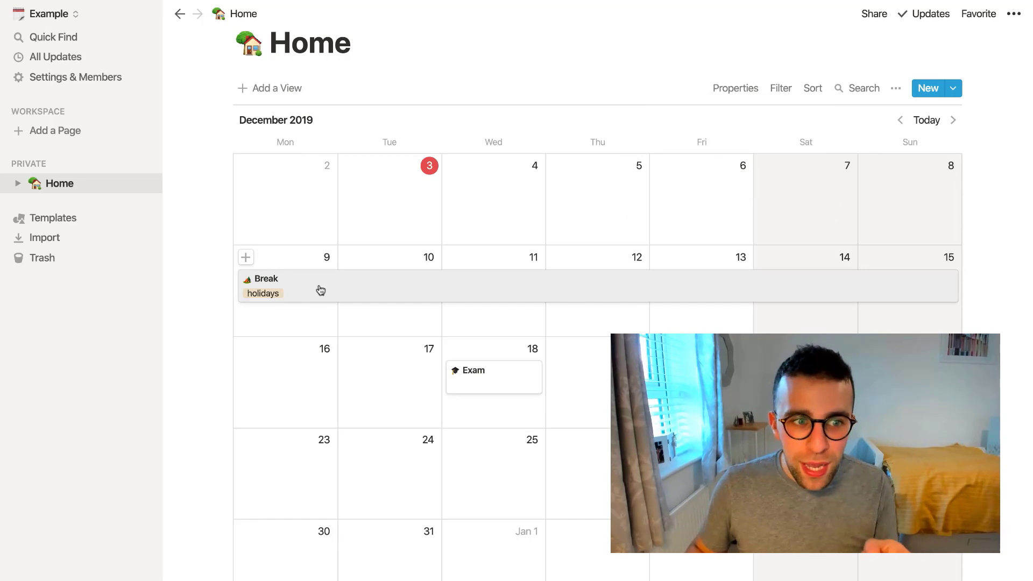
Tag the Exam item with a new "students" option and return to the calendar.
left_click(476, 374)
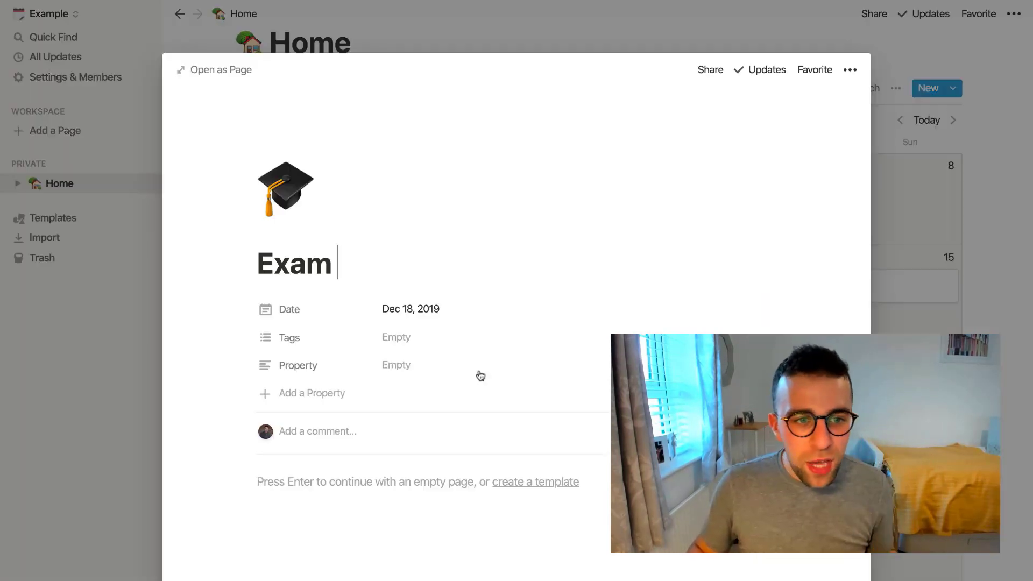
left_click(404, 367)
left_click(406, 345)
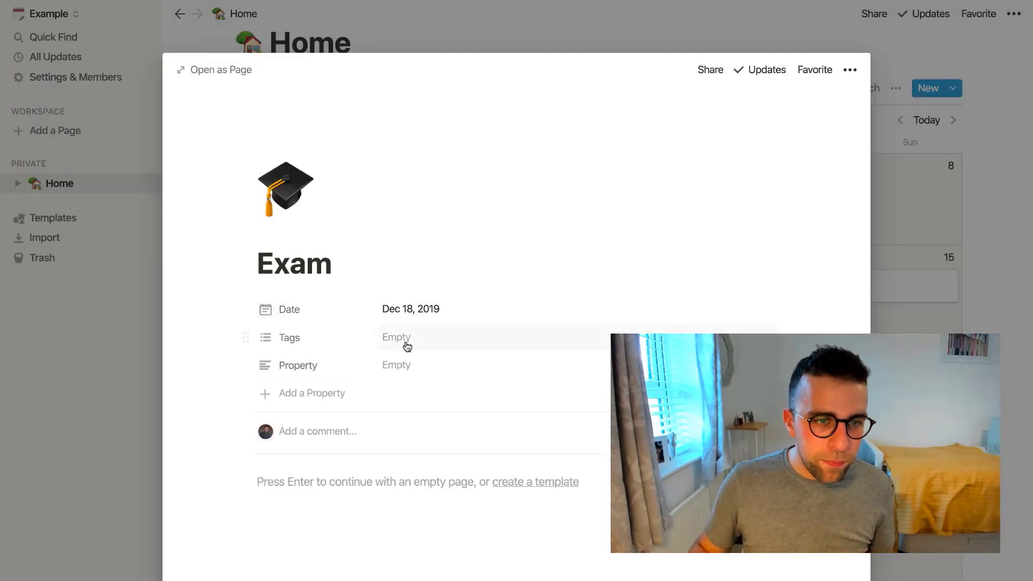
left_click(406, 343)
type("students")
key("Return")
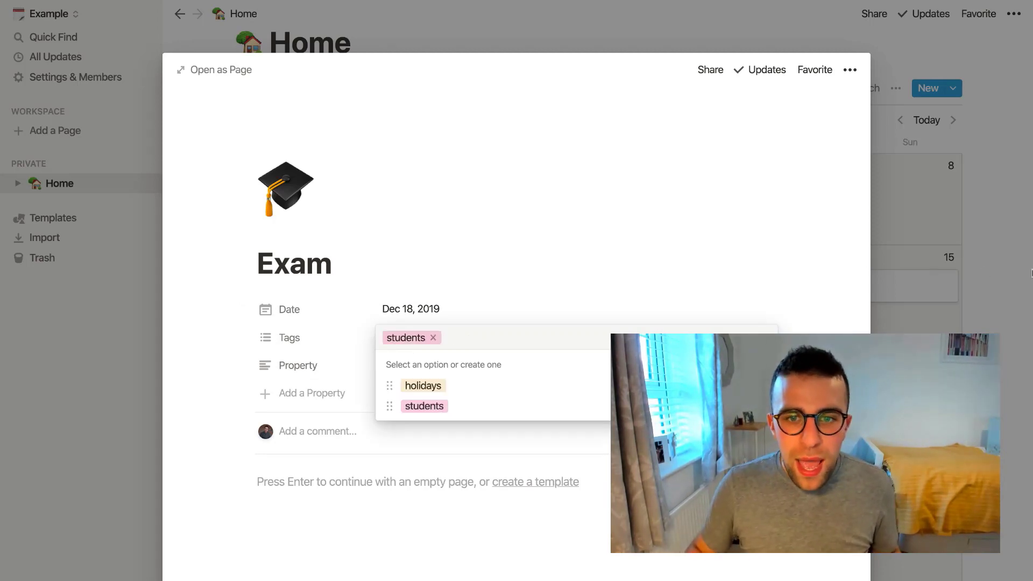
left_click(917, 321)
left_click(913, 324)
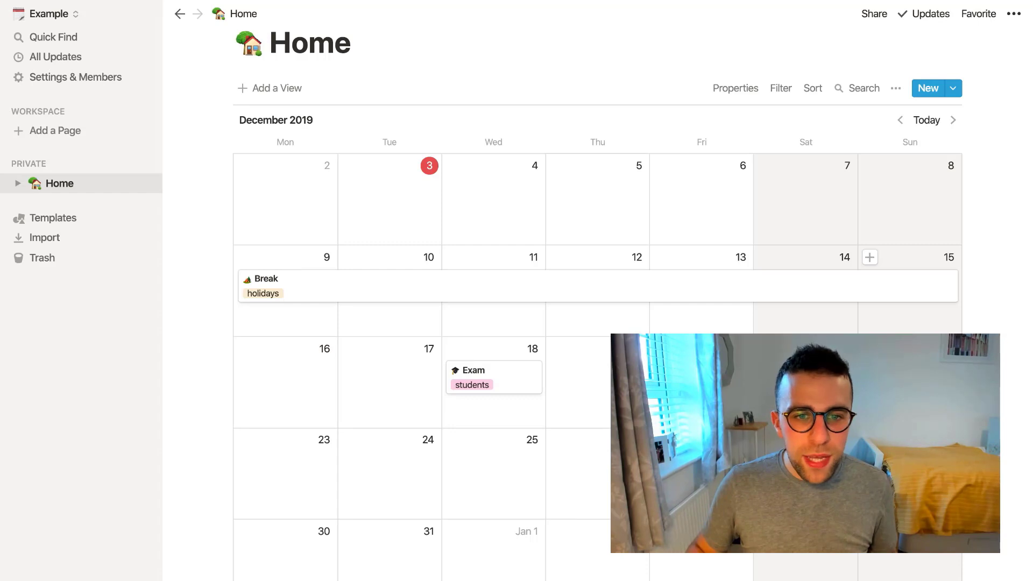
Add a calendar item on December 21 titled "Staff Party" with the pizza emoji as its icon, filtering emojis by "party".
left_click(765, 349)
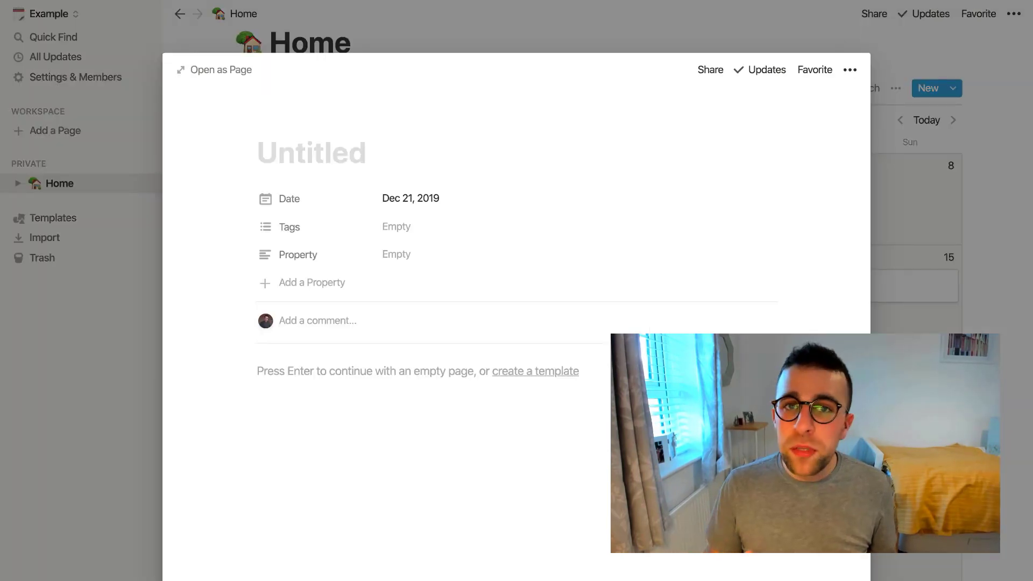
type("Staff Party")
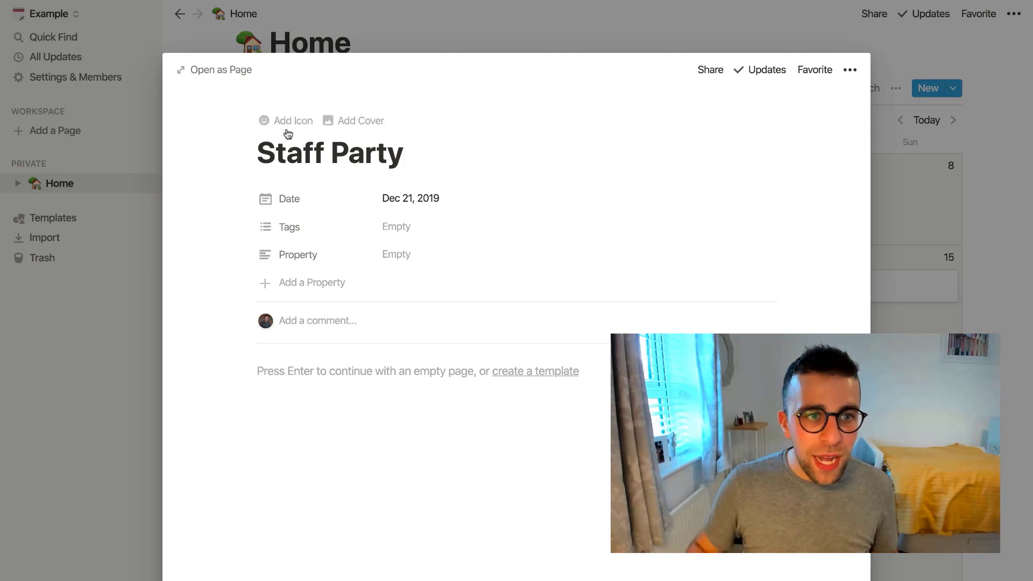
left_click(284, 119)
left_click(297, 183)
type("party")
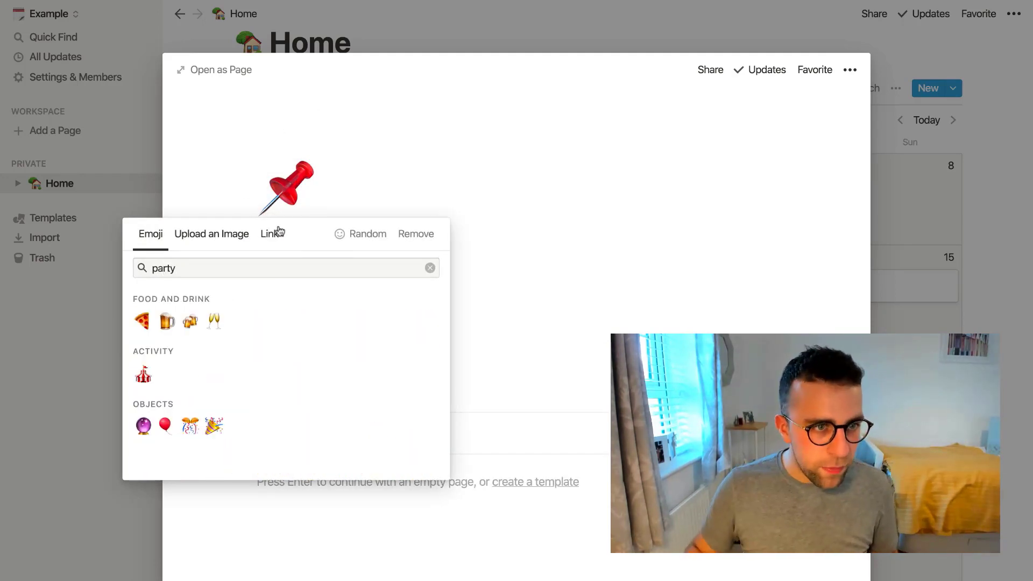
left_click(142, 321)
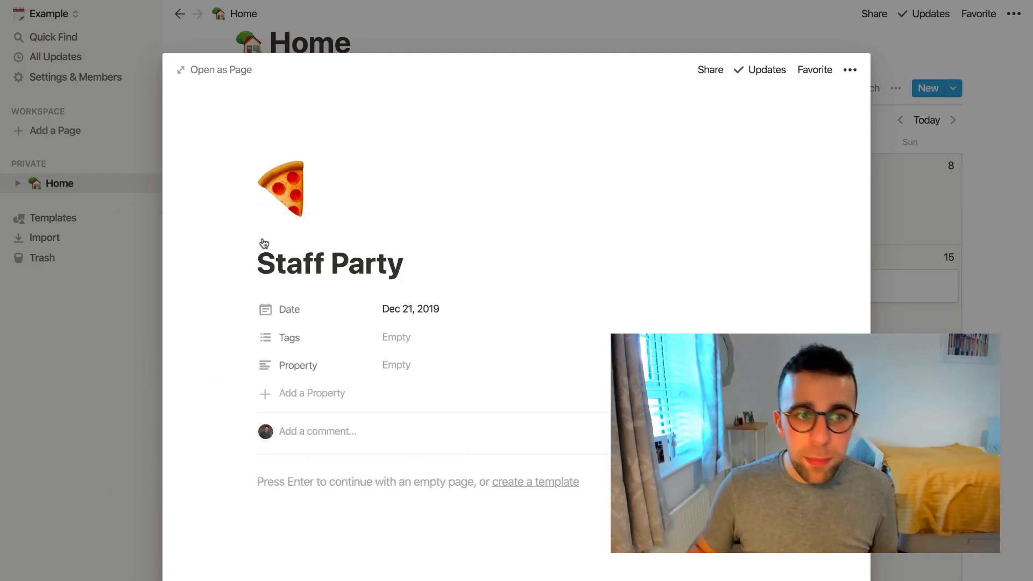
Tag the Staff Party item with a new "staff" option and return to the calendar.
left_click(417, 327)
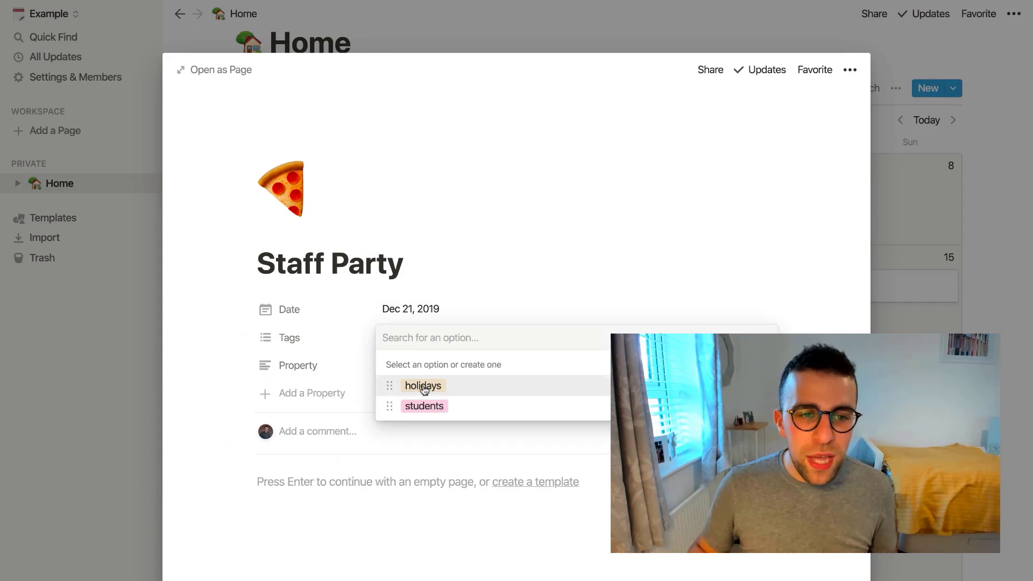
type("staff")
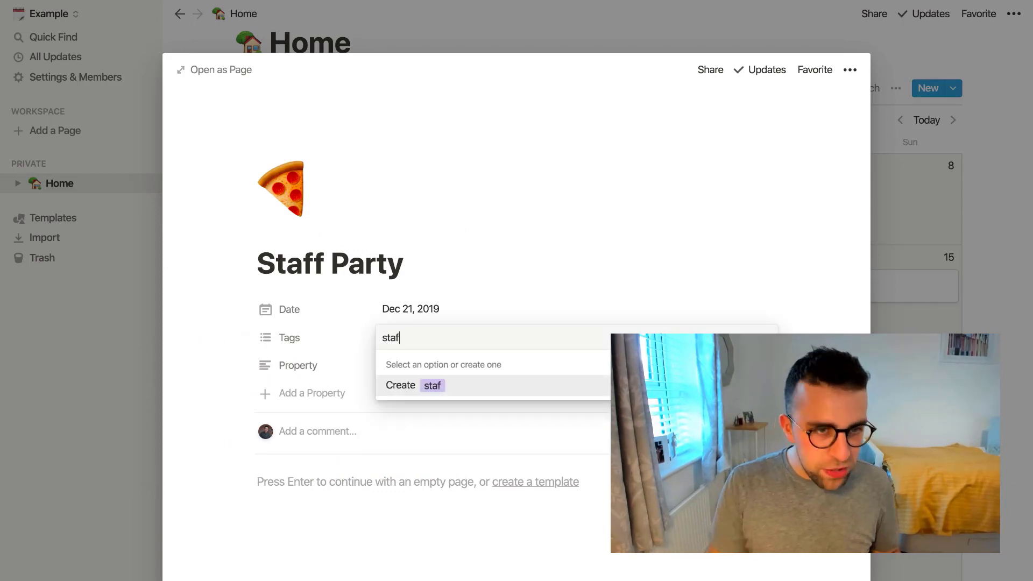
key("Return")
left_click(507, 300)
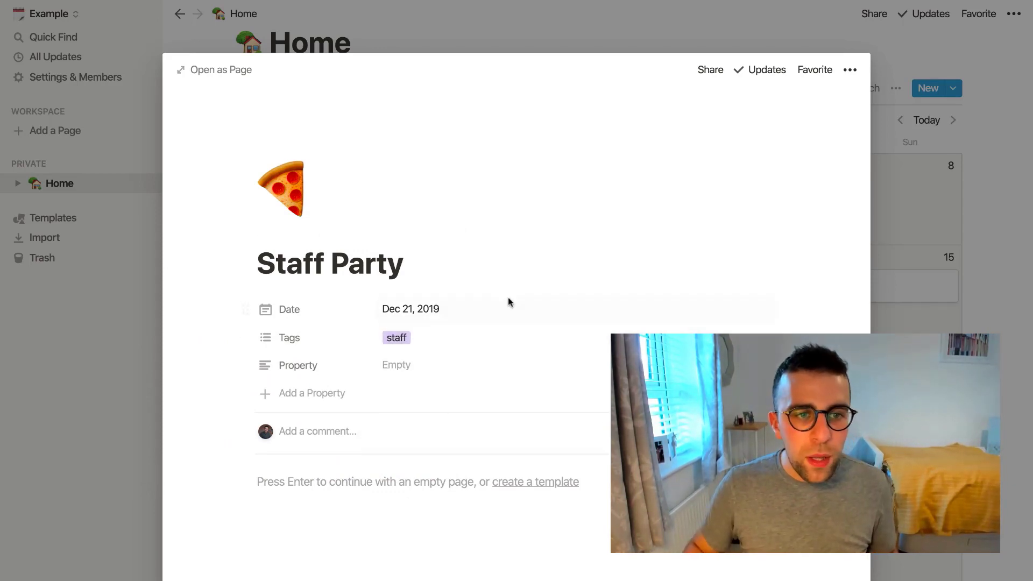
left_click(918, 204)
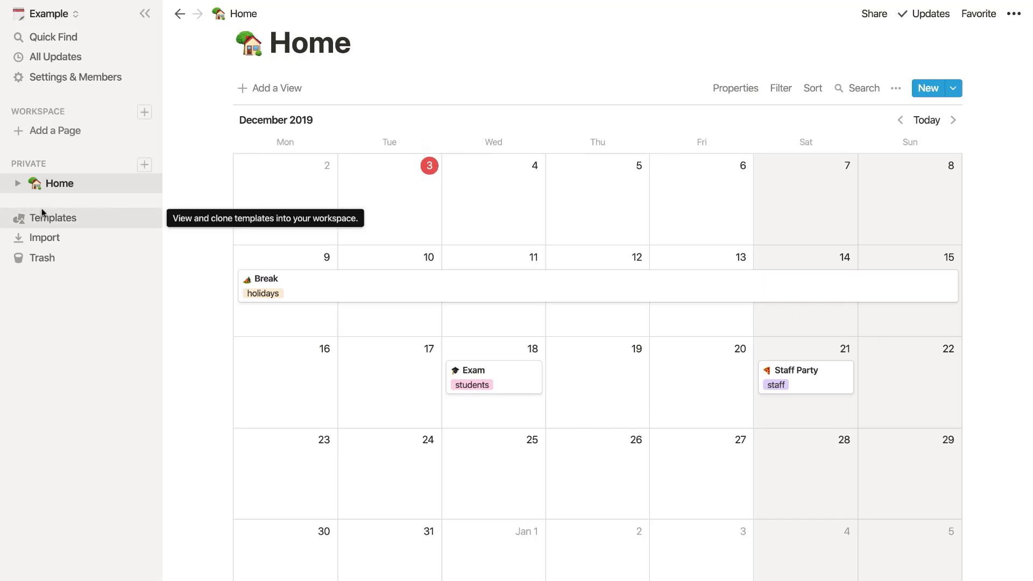
Expand the Home page's views and create a new private page titled "Lesson Planner".
left_click(18, 183)
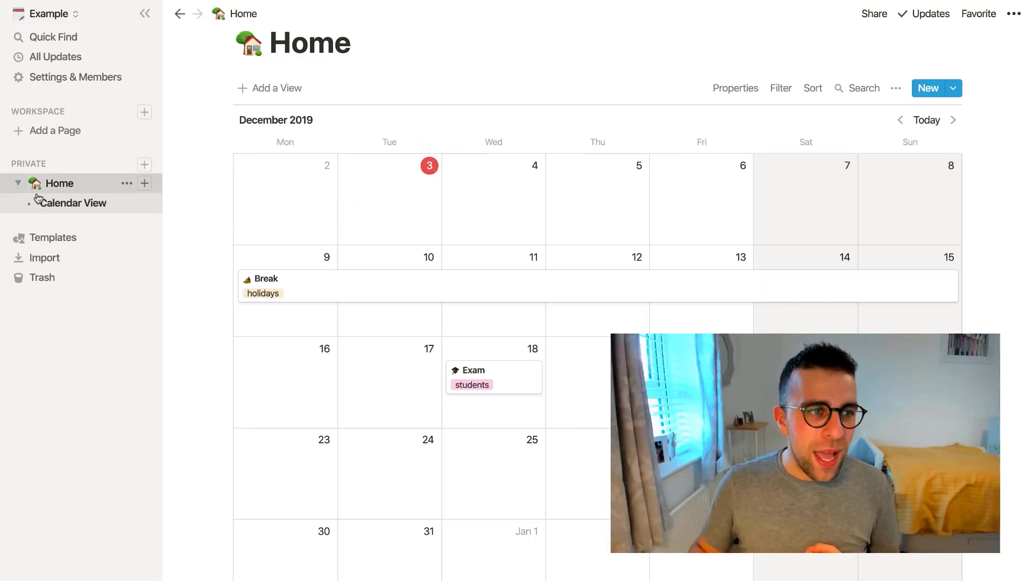
left_click(144, 165)
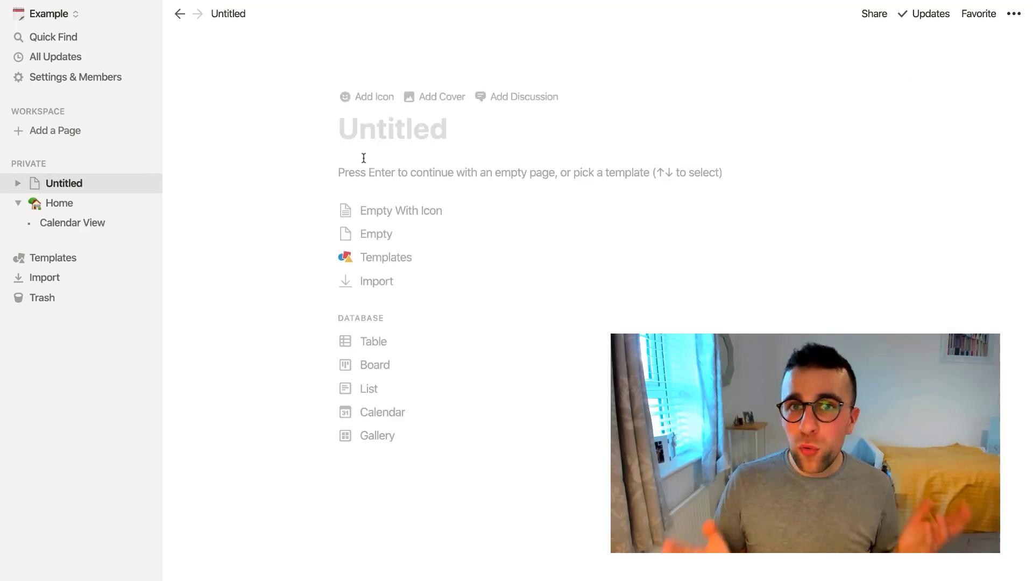
type("L")
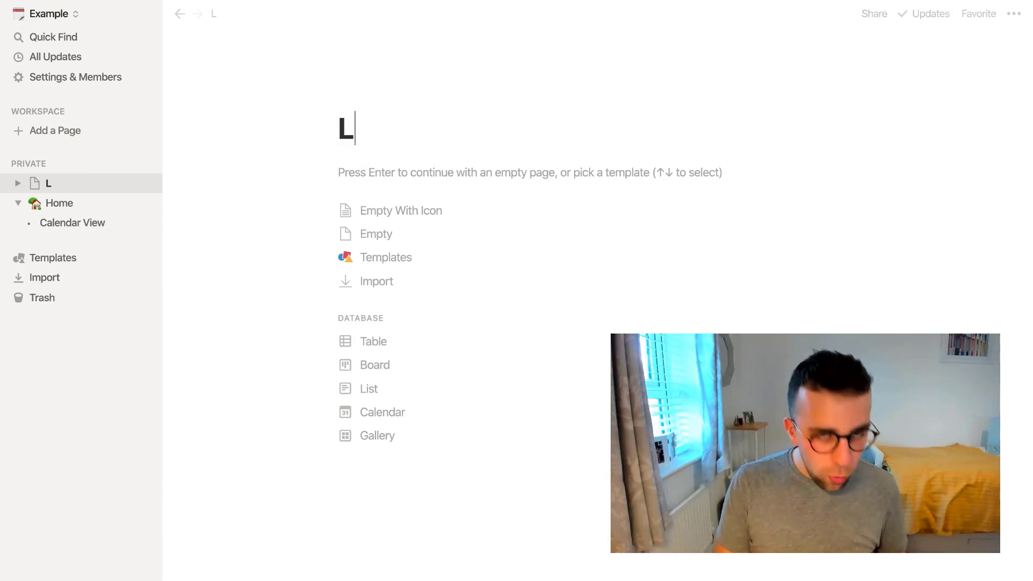
type("esson Planner")
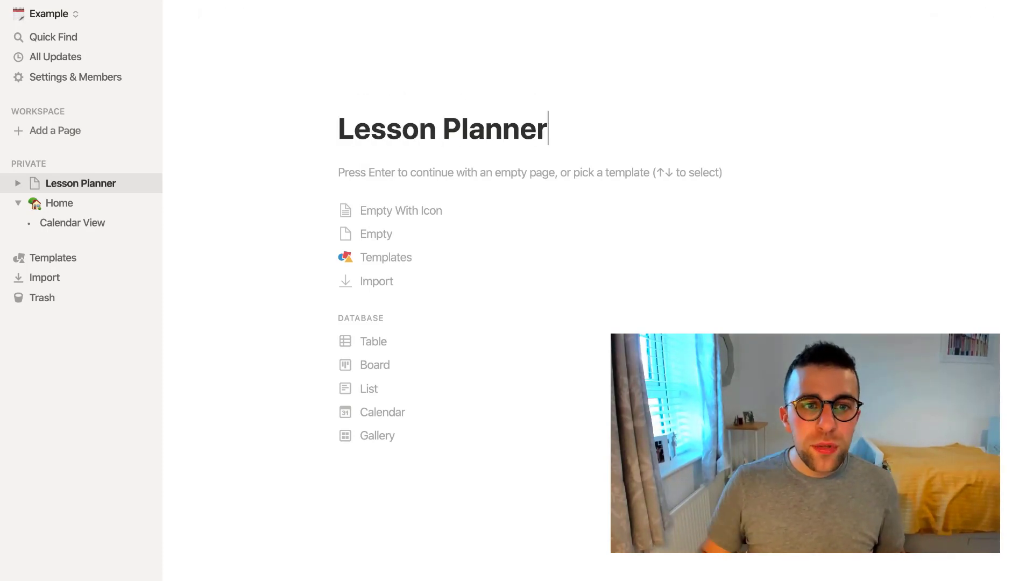
Give the Lesson Planner page the stack-of-books emoji as its icon and make the page a table database.
left_click(356, 101)
left_click(366, 132)
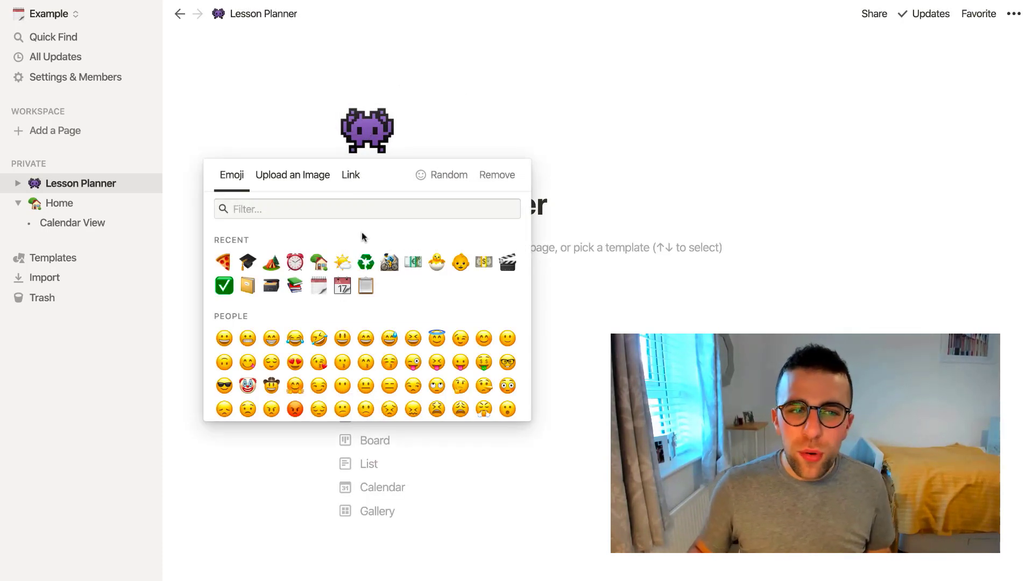
left_click(294, 285)
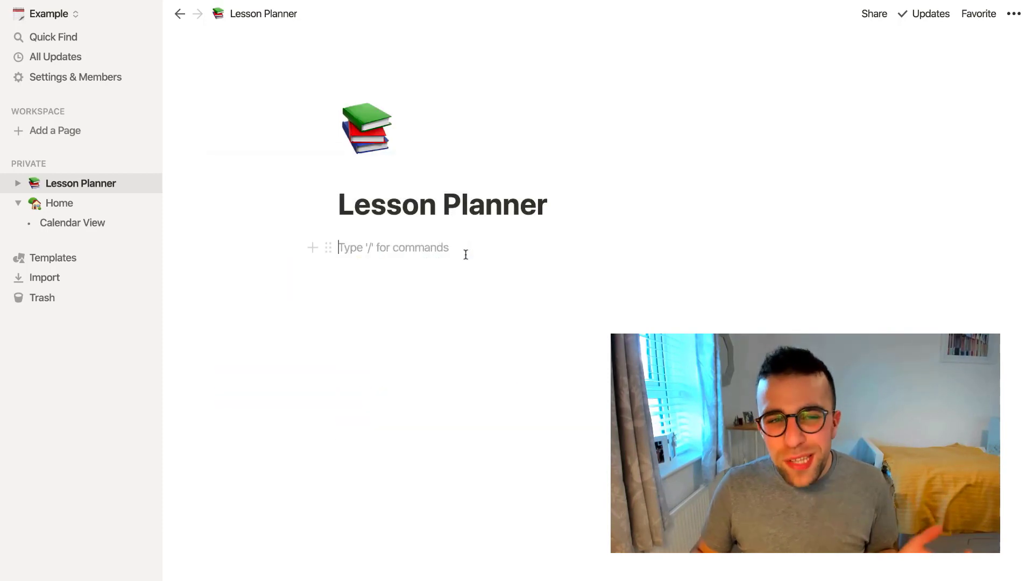
left_click(538, 217)
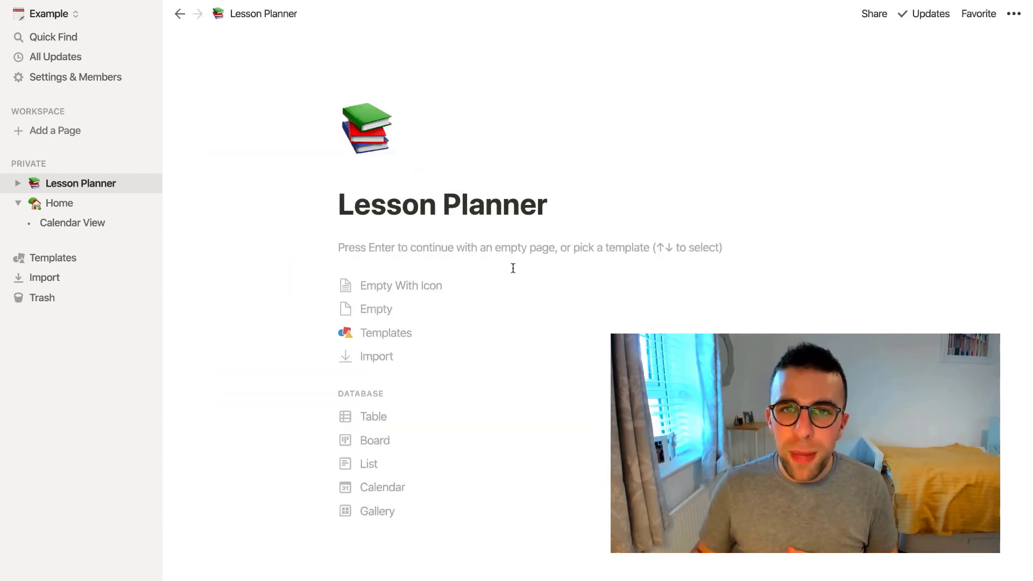
left_click(392, 426)
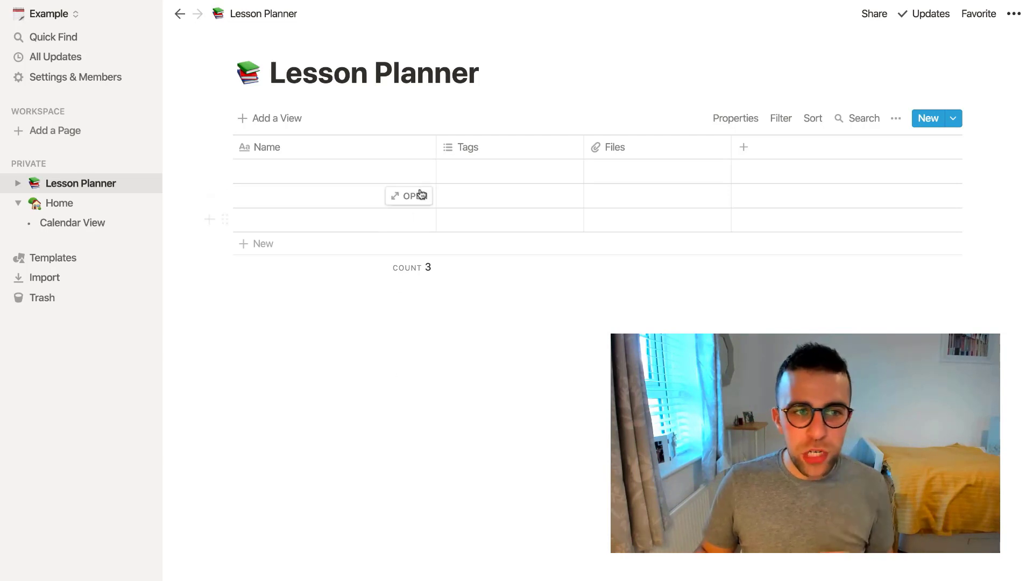
Rename the Name column to "Title of Lesson" and the Tags column to "Topic", and narrow the title column.
left_click(336, 155)
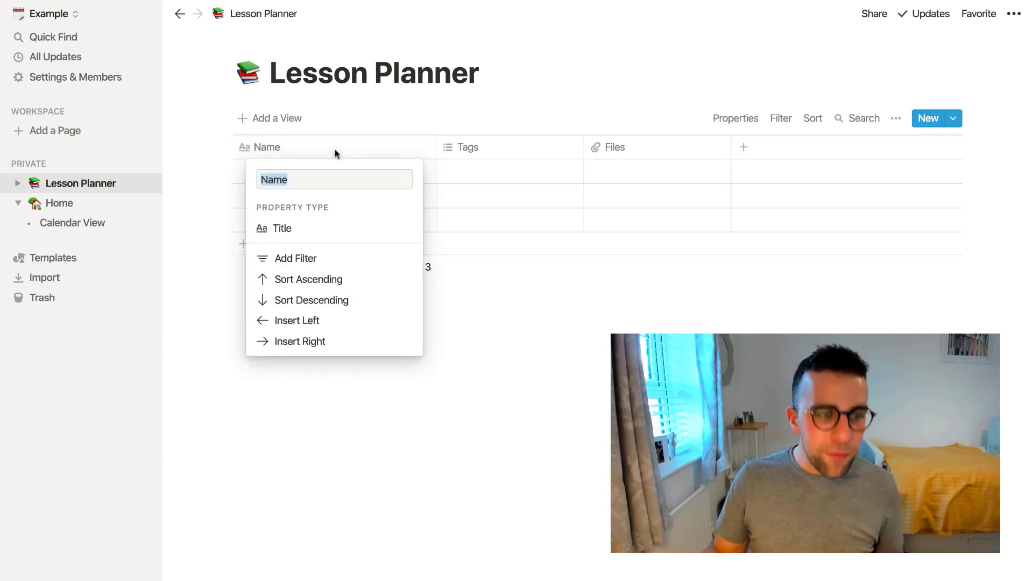
type("Title of Lesson")
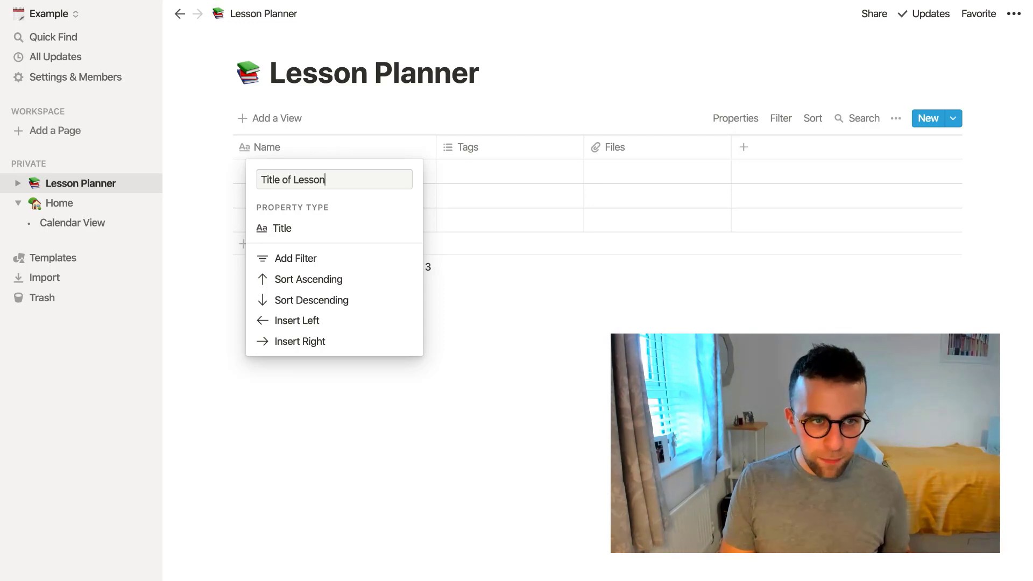
key("Return")
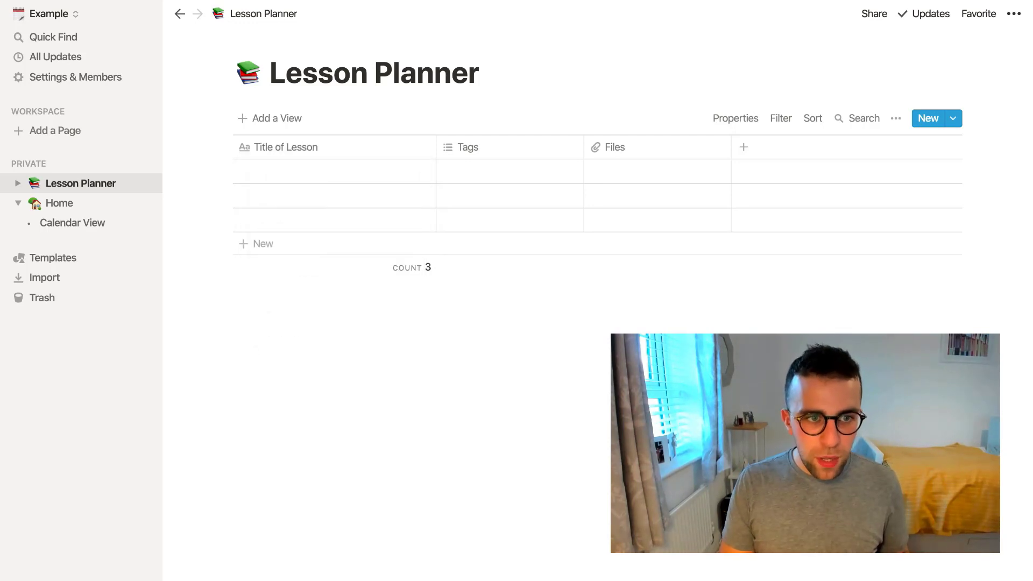
left_click(472, 149)
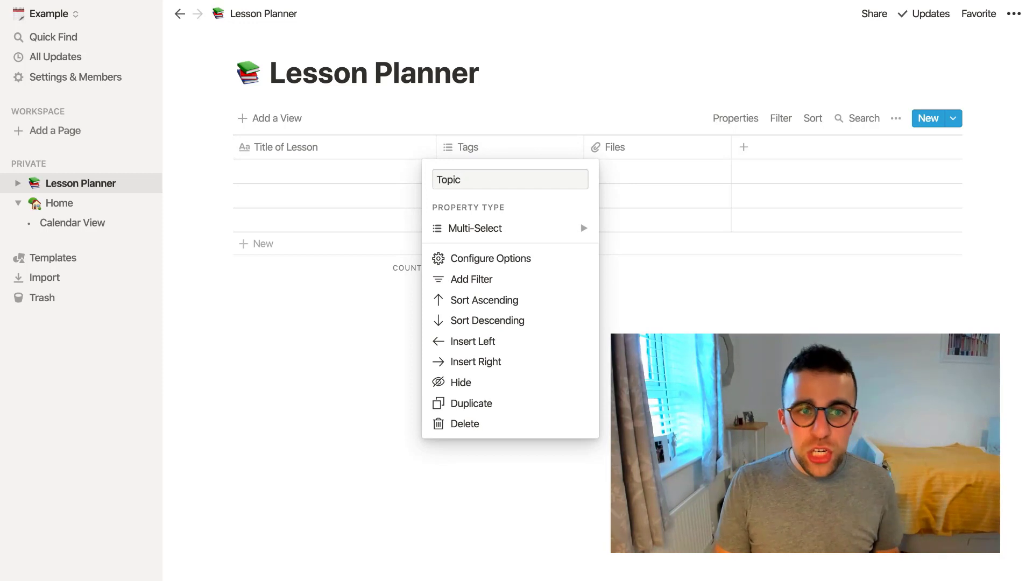
key("Return")
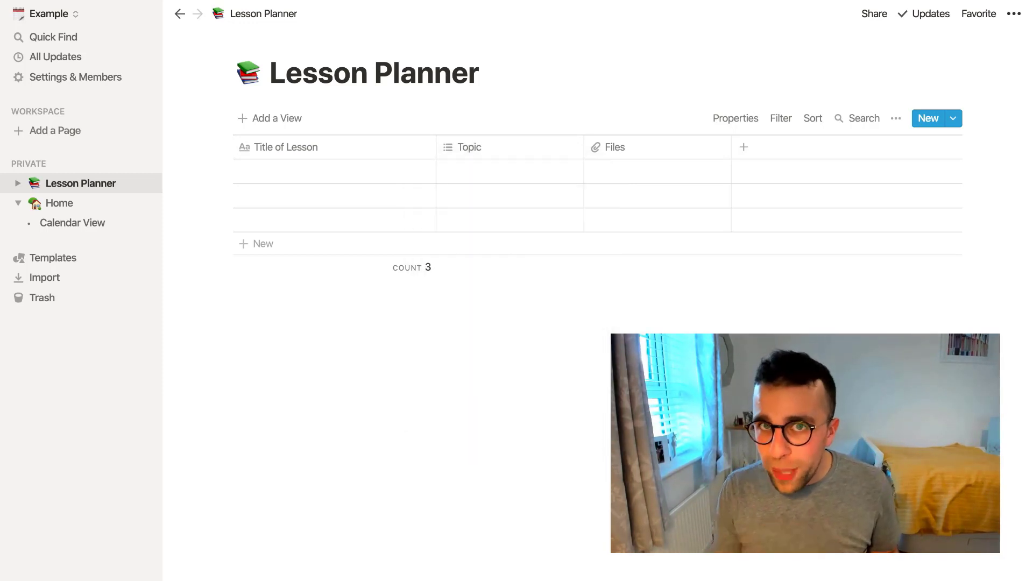
left_click_drag(436, 144, 392, 144)
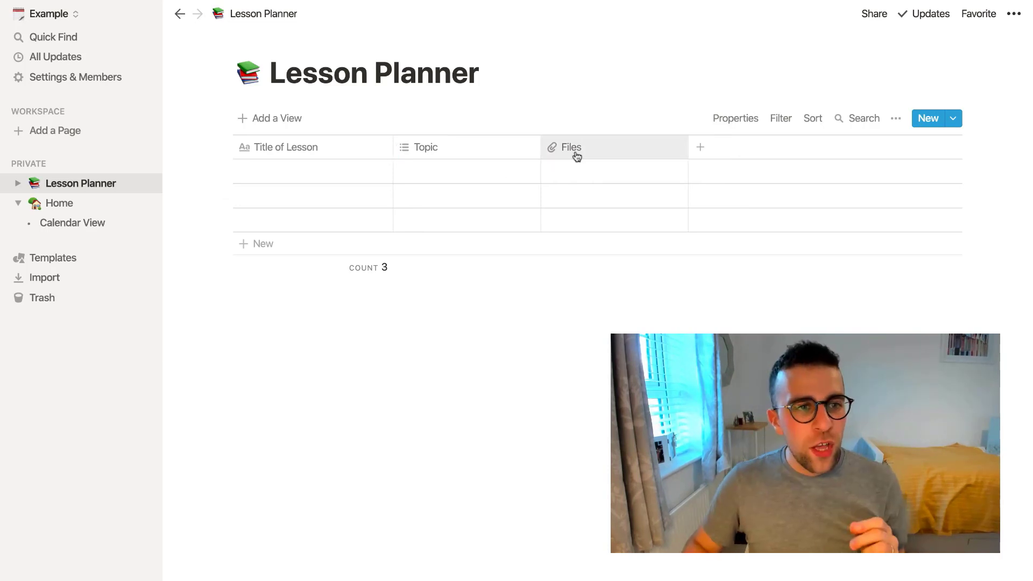
Rename the Files column to "Class Materials".
left_click(607, 160)
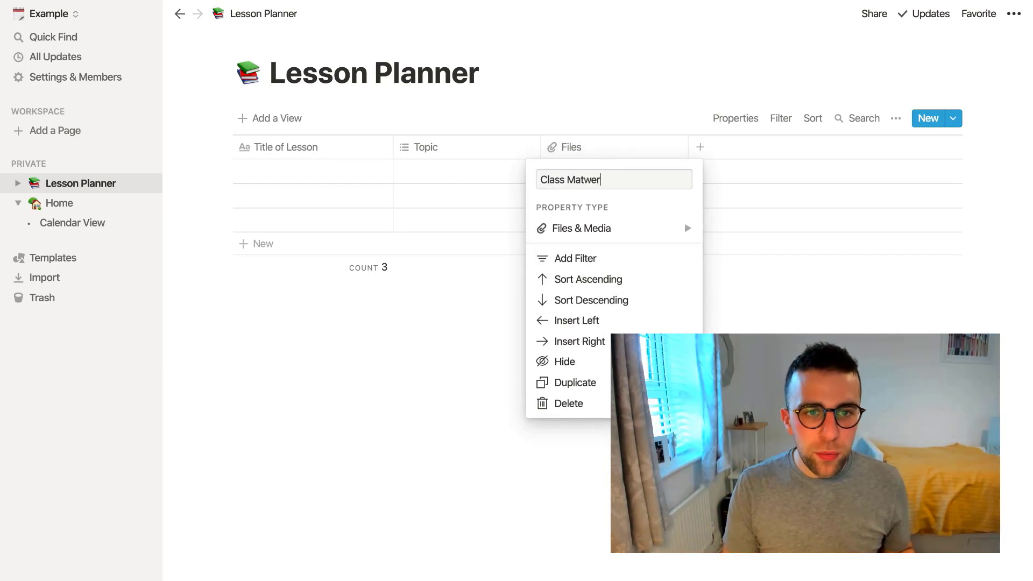
type("Class Materials")
key("Return")
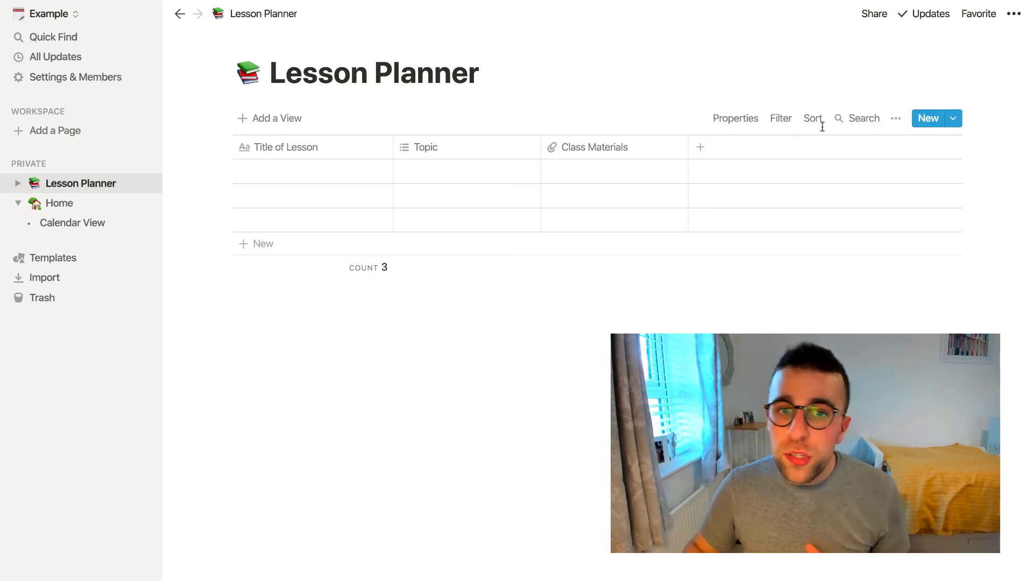
Add a narrow date-type column named "Date" directly after the Title of Lesson column.
left_click(694, 150)
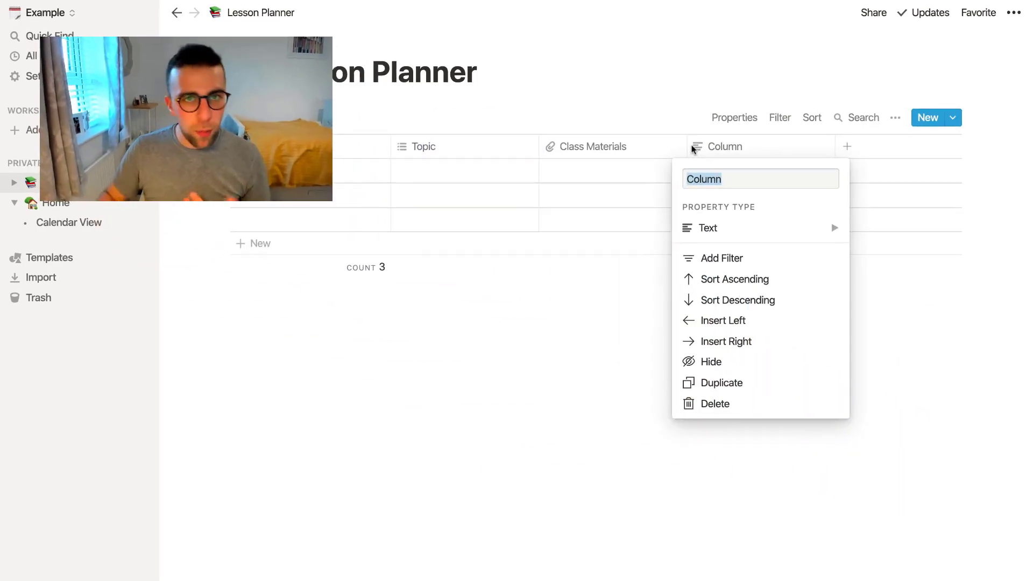
mouse_move(739, 234)
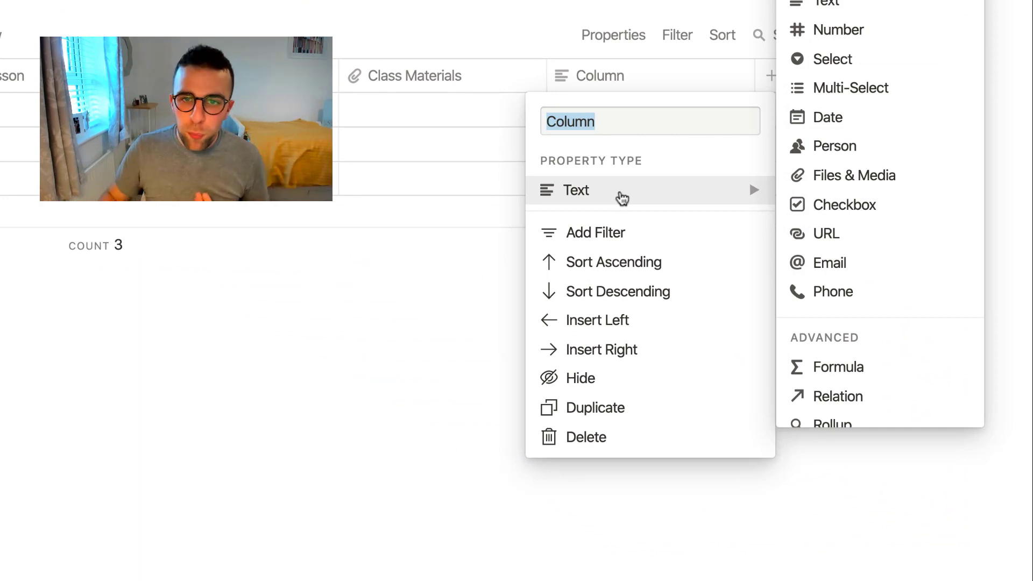
left_click(815, 116)
left_click_drag(611, 88, 264, 79)
left_click_drag(339, 79, 257, 82)
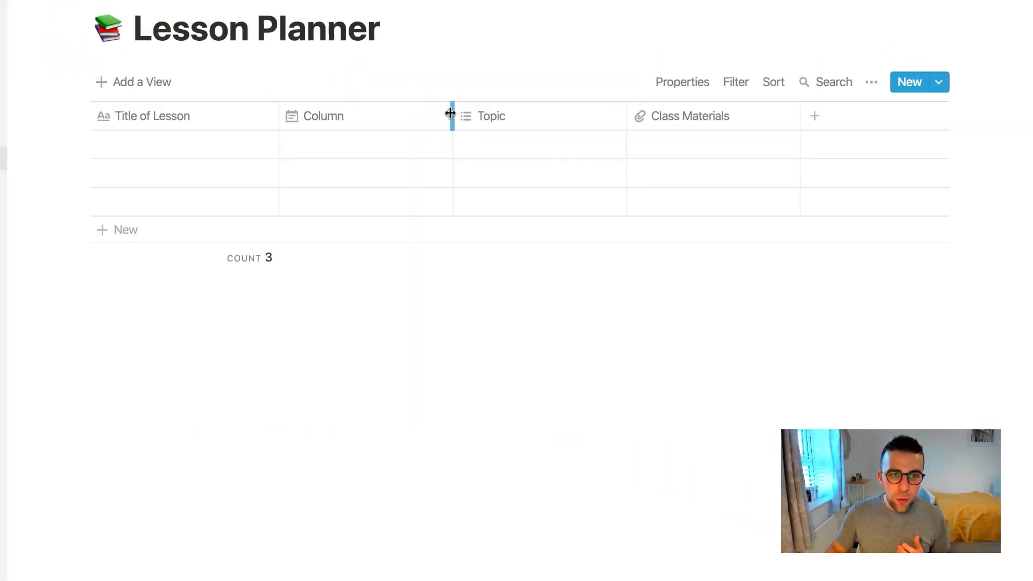
left_click(446, 149)
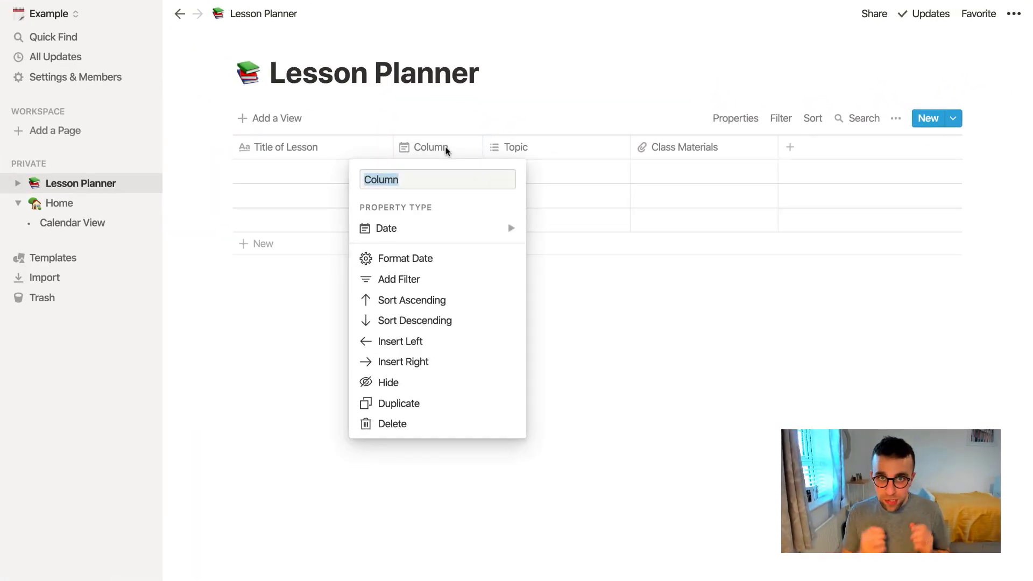
type("Date")
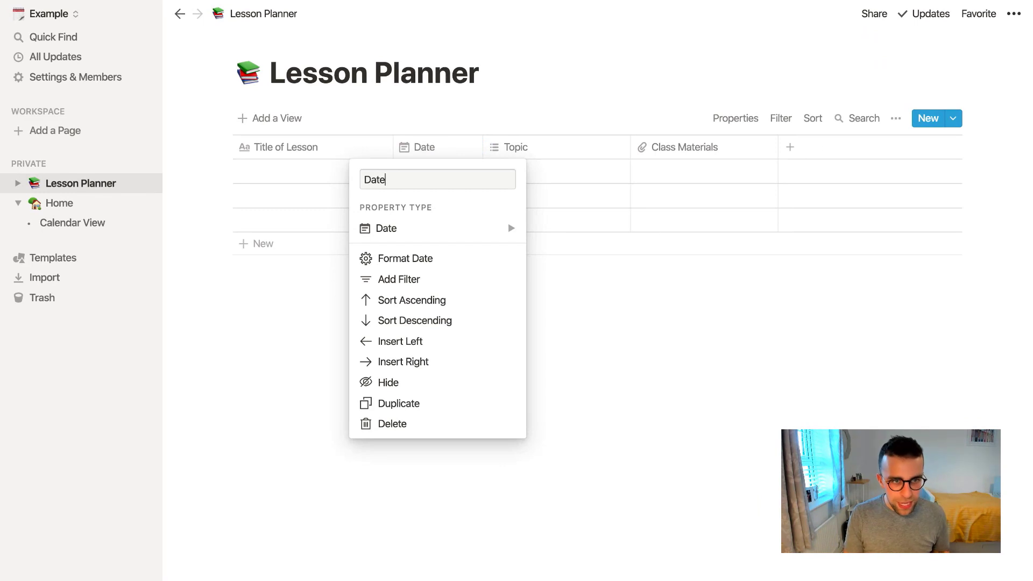
key("Return")
left_click(790, 147)
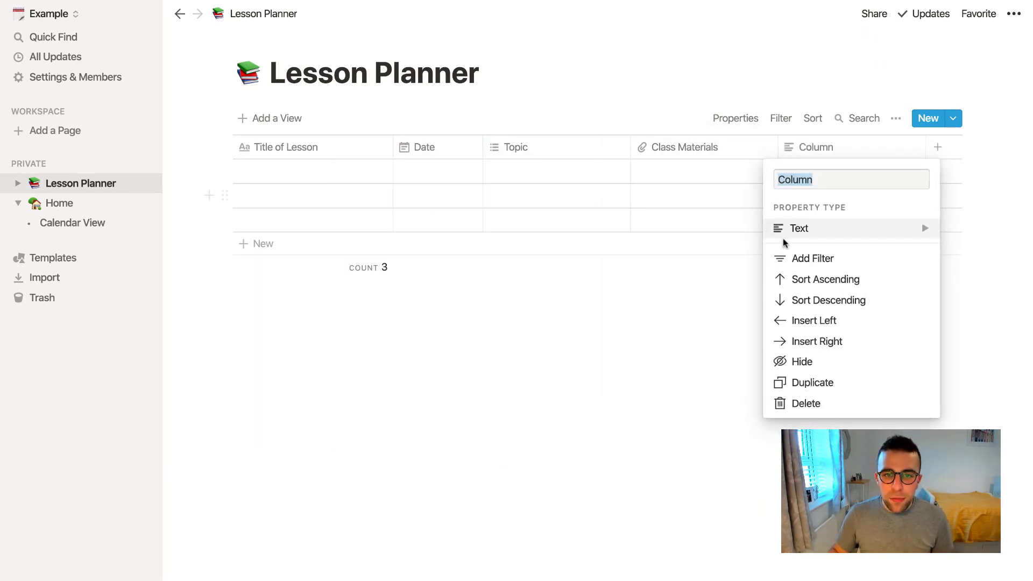
mouse_move(840, 228)
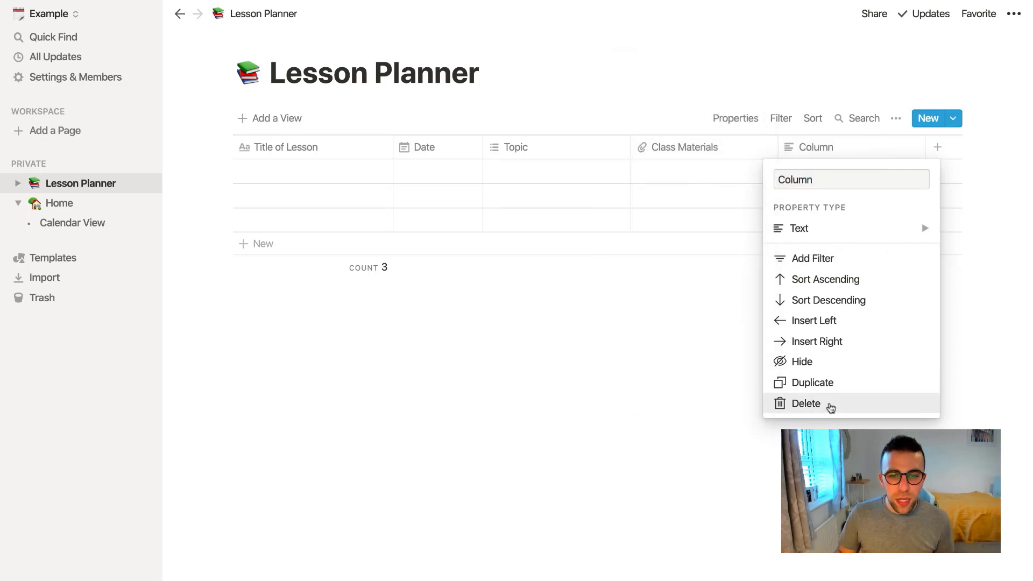
left_click(827, 404)
left_click(544, 334)
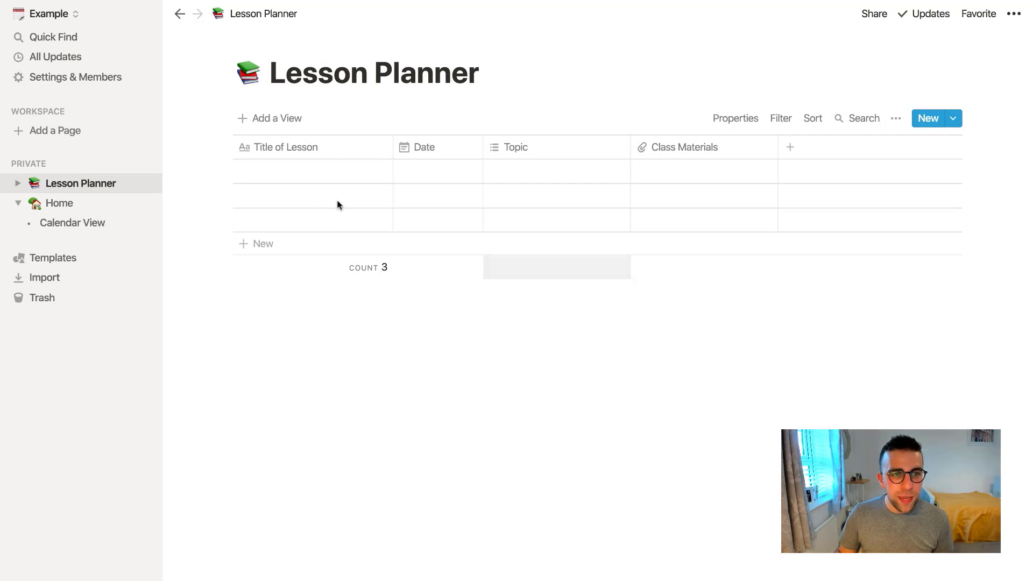
Enter "Theory of Relativity" as the lesson title in the table's first row.
left_click(307, 178)
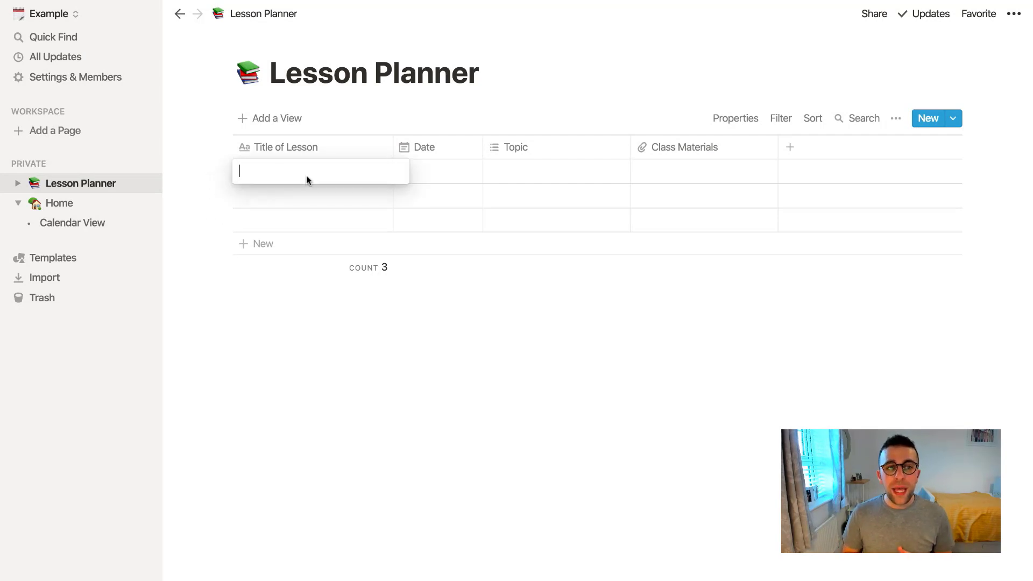
type("Theory of Relativity")
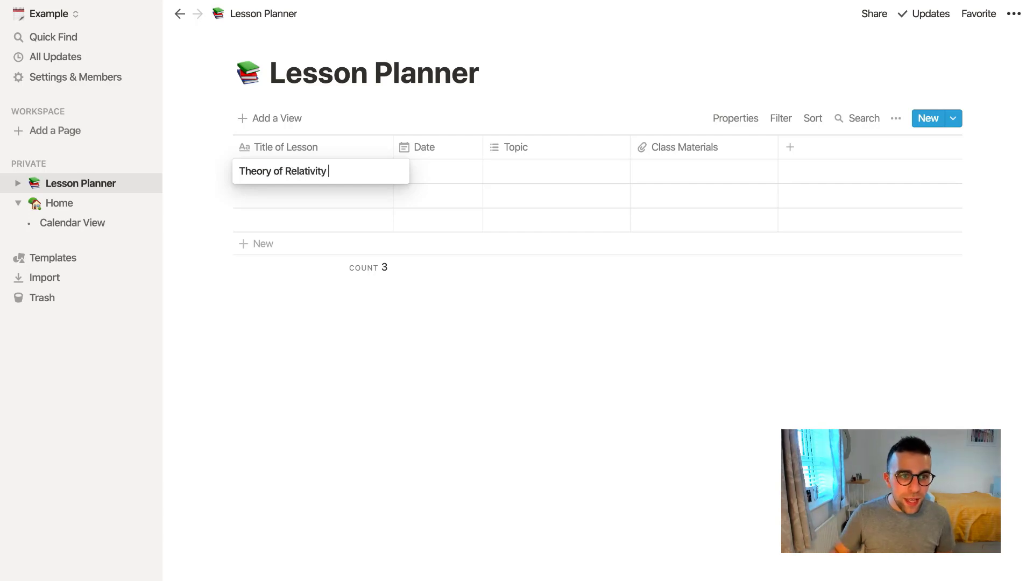
key("Return")
Open the Theory of Relativity lesson as a page and set its icon to the microscope emoji, filtering emojis by "scien".
left_click(370, 172)
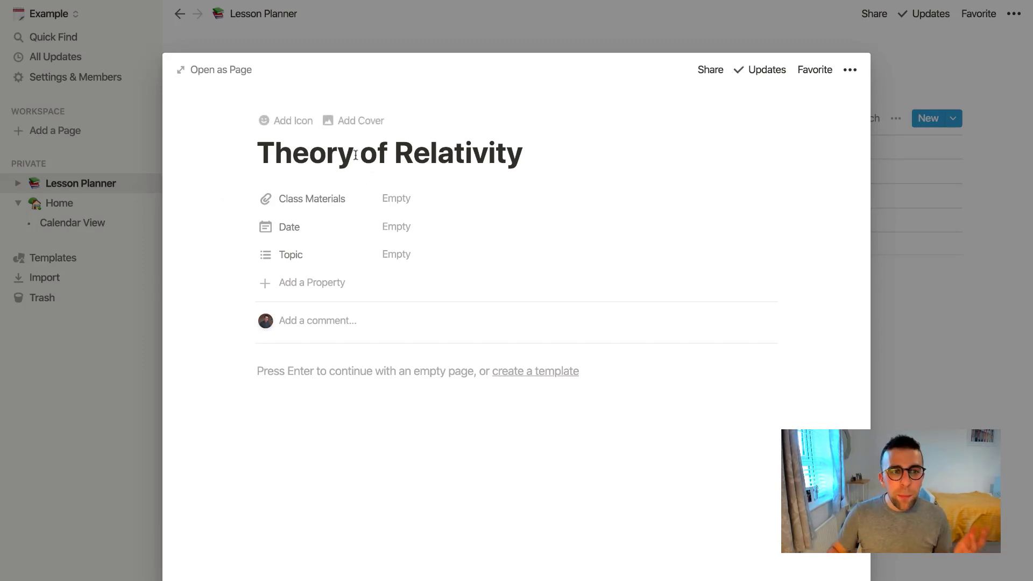
left_click(298, 120)
left_click(286, 189)
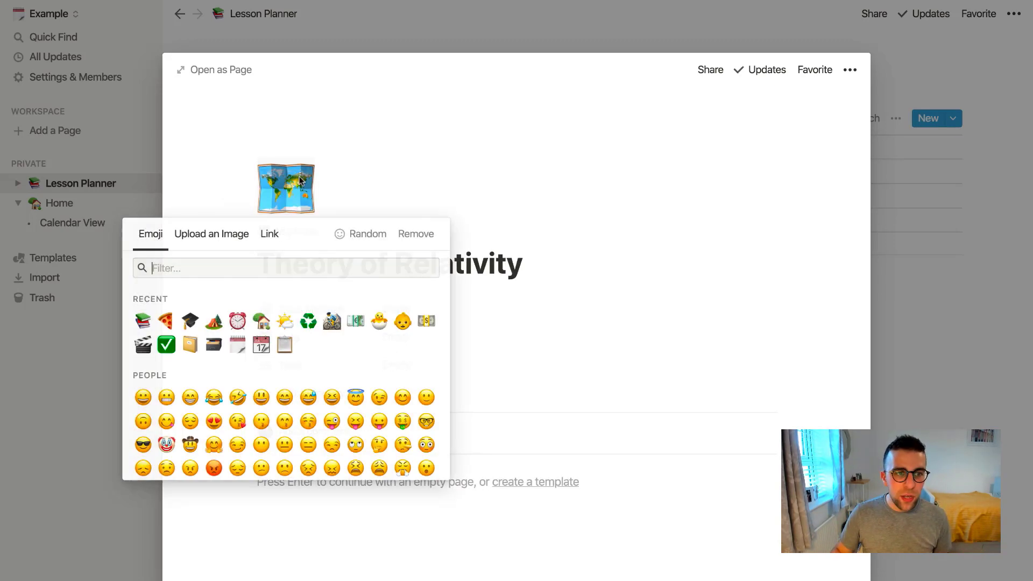
type("scien")
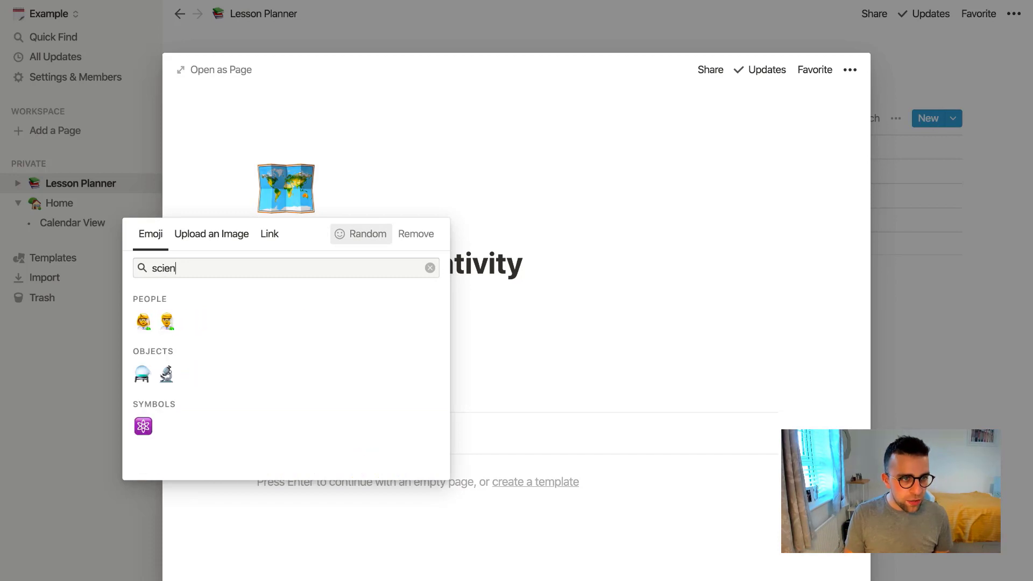
left_click(166, 374)
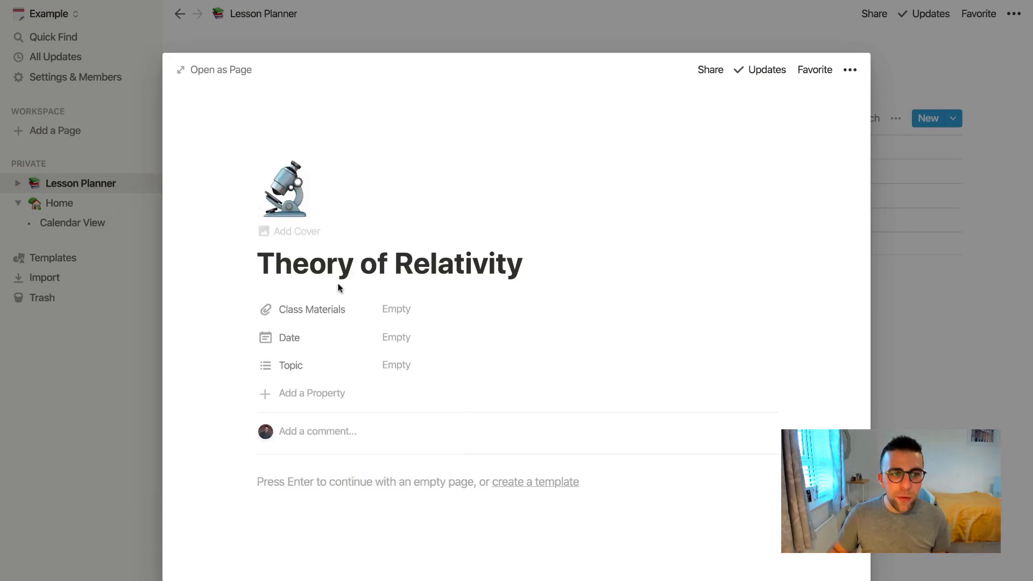
left_click(402, 309)
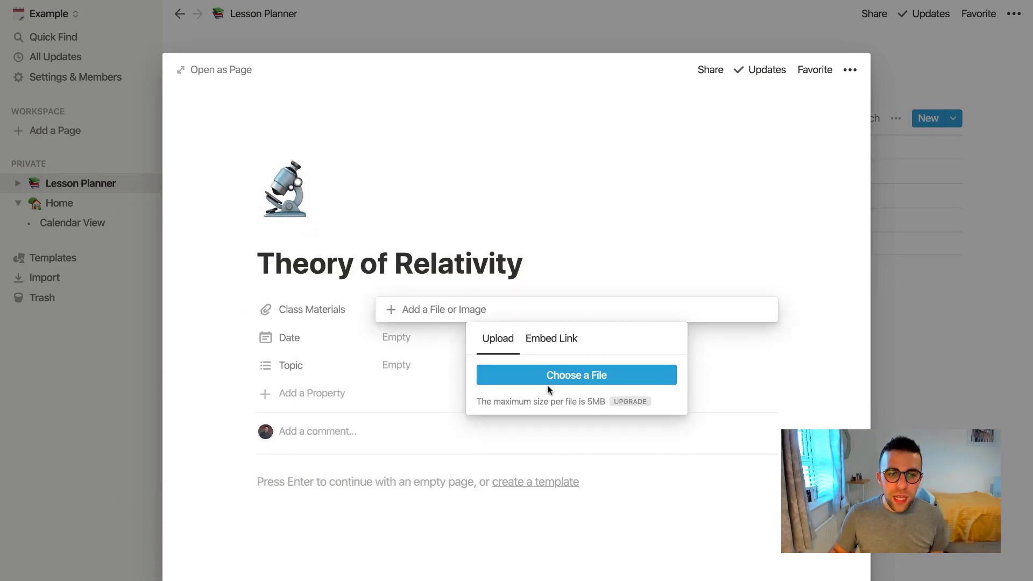
left_click(536, 343)
key("ctrl+v")
left_click(569, 410)
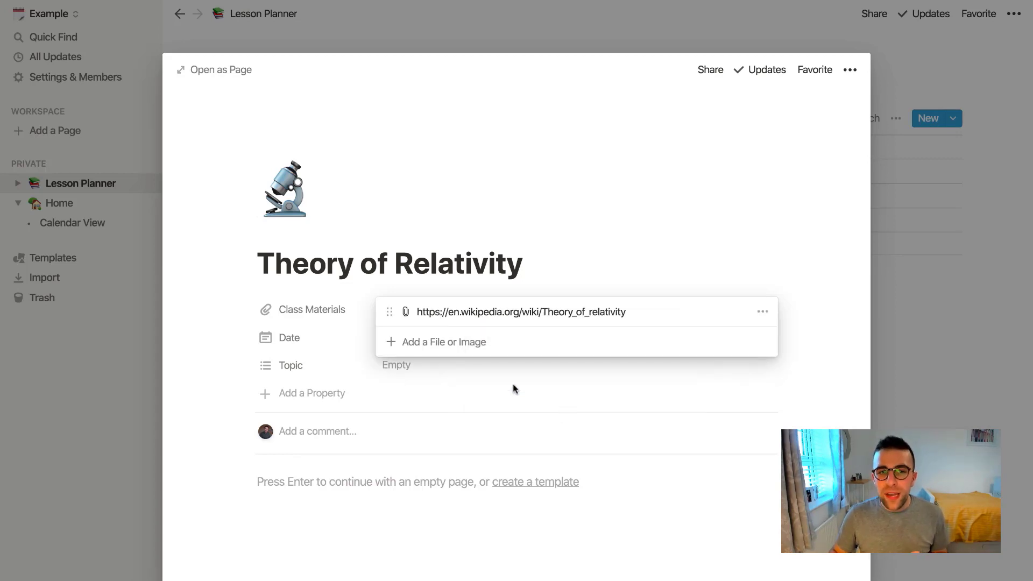
left_click(456, 383)
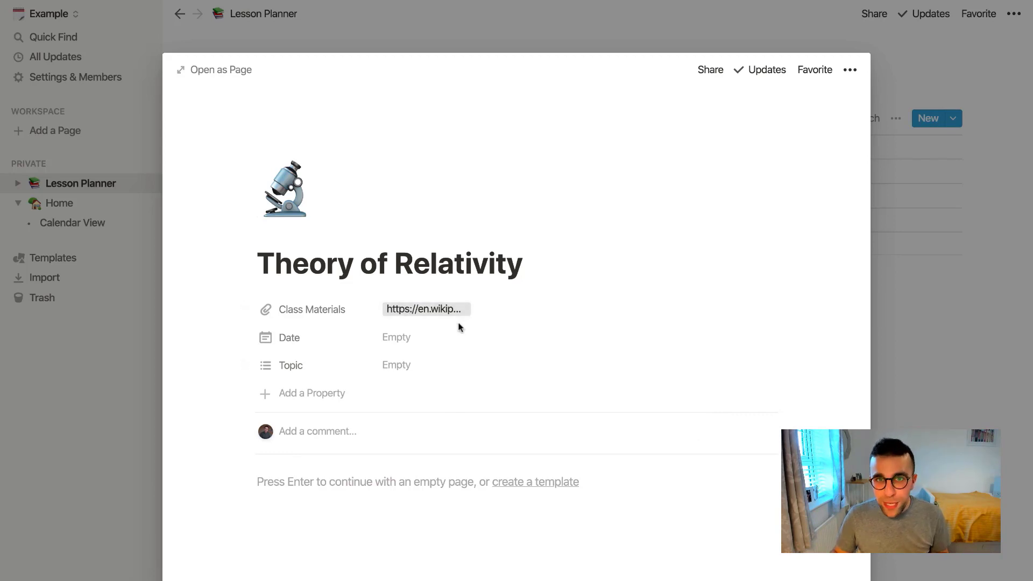
Move the Class Materials property below Topic and set the lesson's date to December 10, 2019.
left_click_drag(245, 309, 247, 365)
left_click(412, 308)
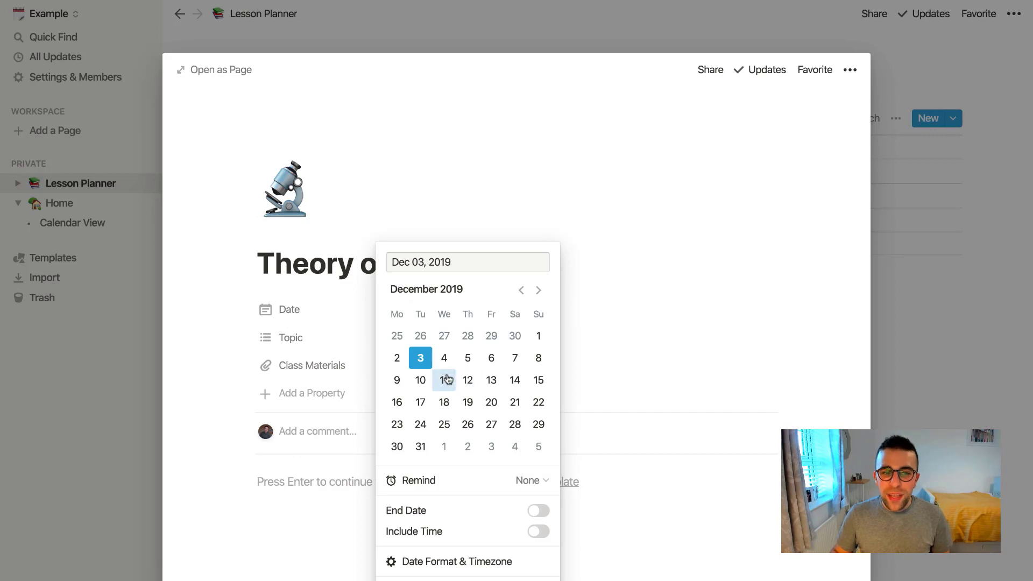
left_click(420, 379)
left_click(491, 156)
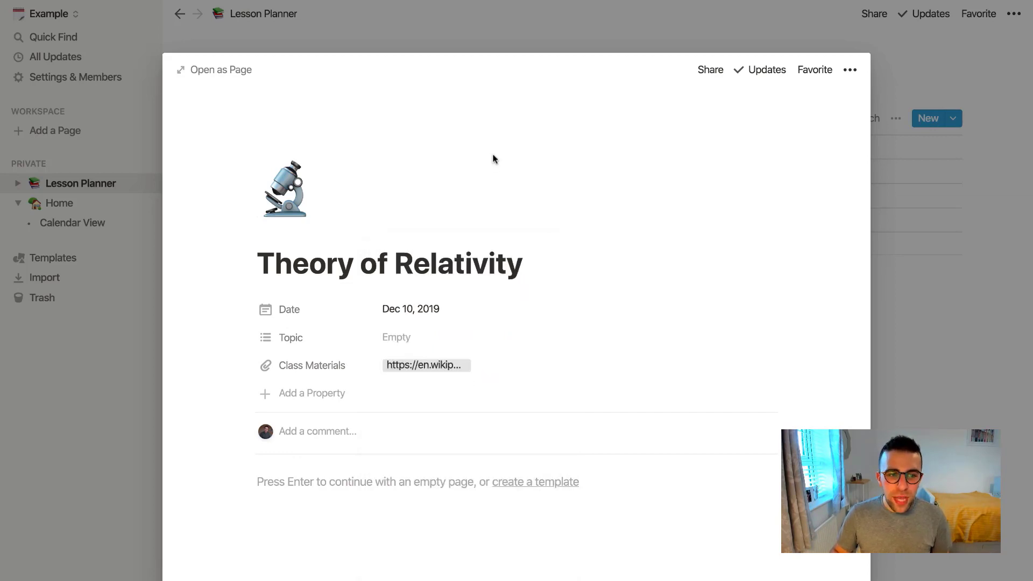
Create a new "science" option in the lesson's Topic property and assign it.
left_click(408, 347)
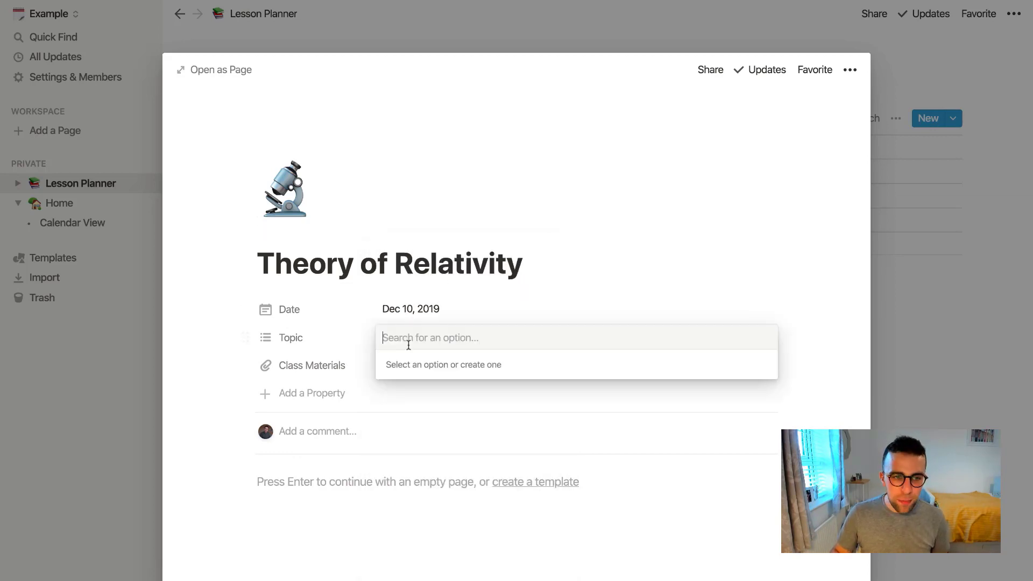
type("si")
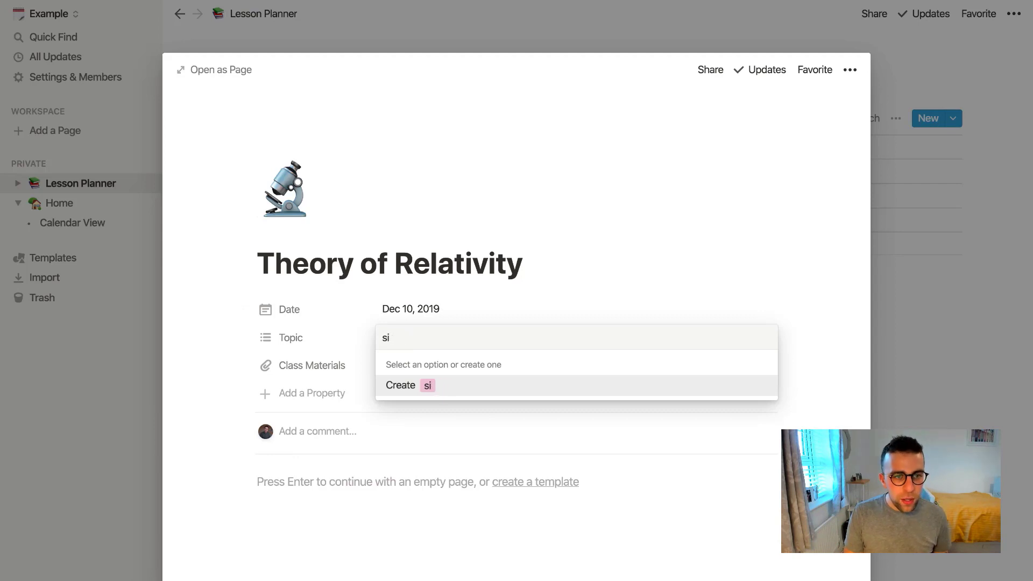
type("ience")
key("Return")
left_click(491, 291)
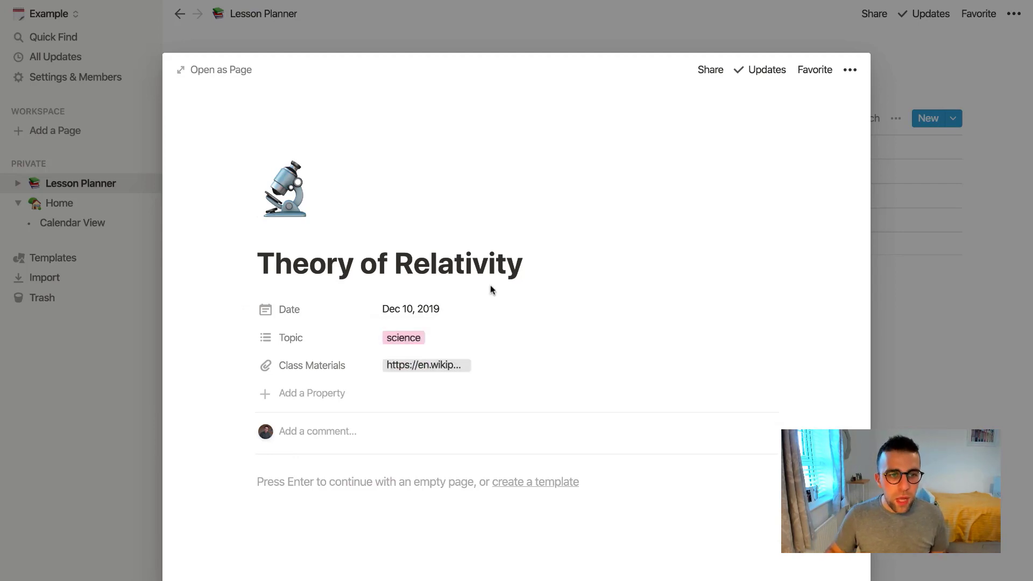
scroll(448, 475, "down", 2)
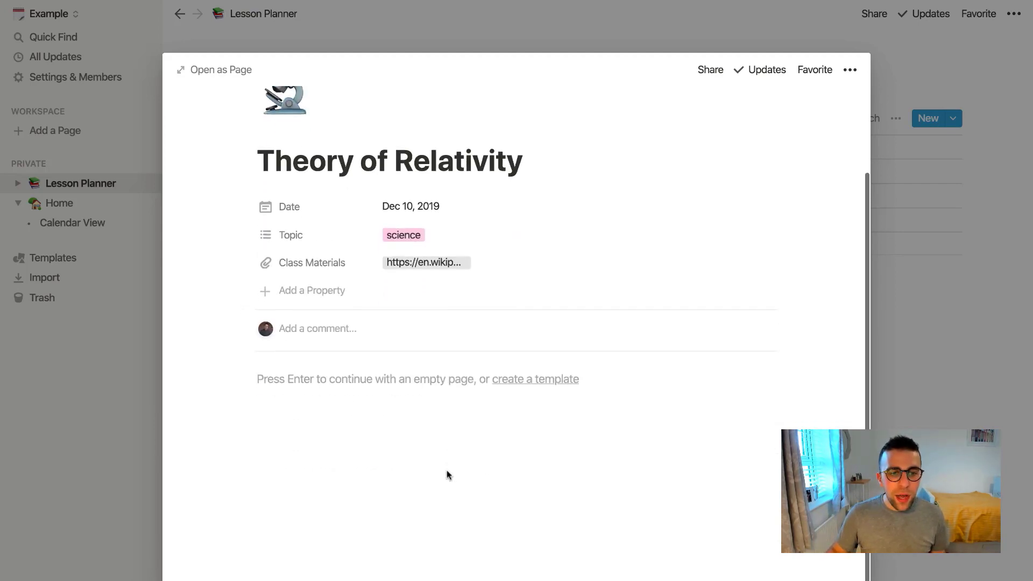
left_click(389, 380)
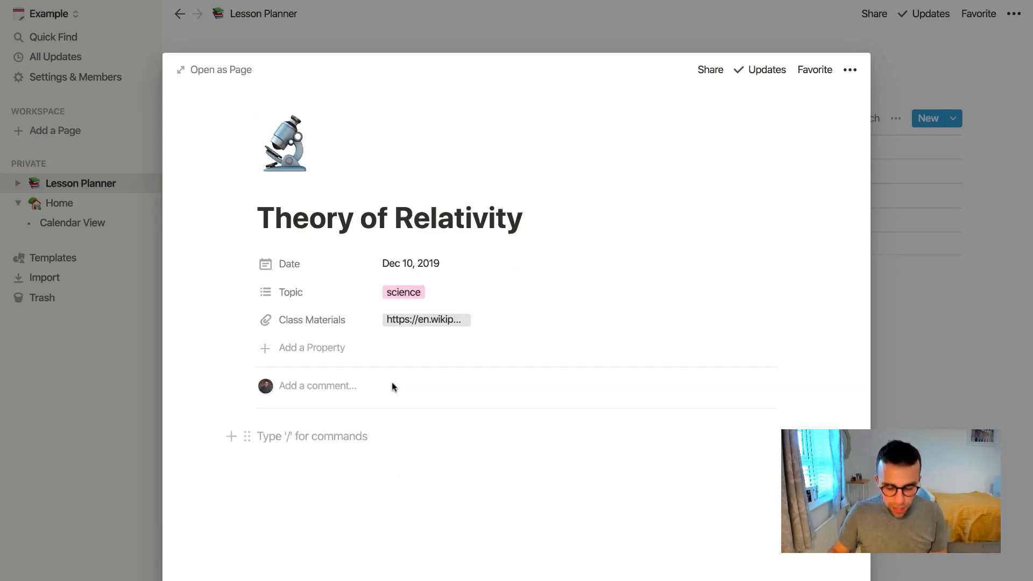
key("BackSpace")
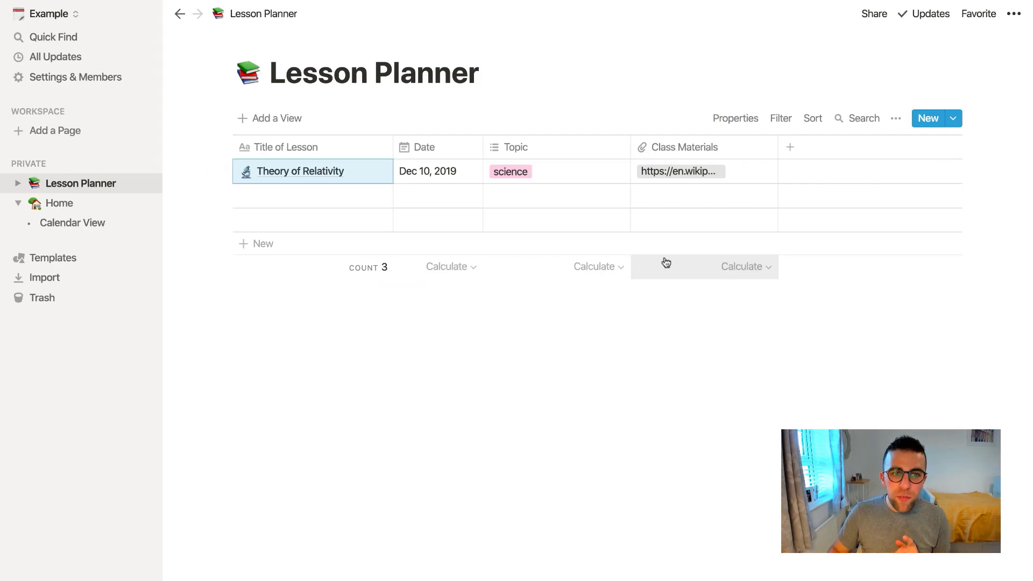
left_click(640, 340)
Create a new database template in the Lesson Planner and title it "Lesson Template".
left_click(953, 117)
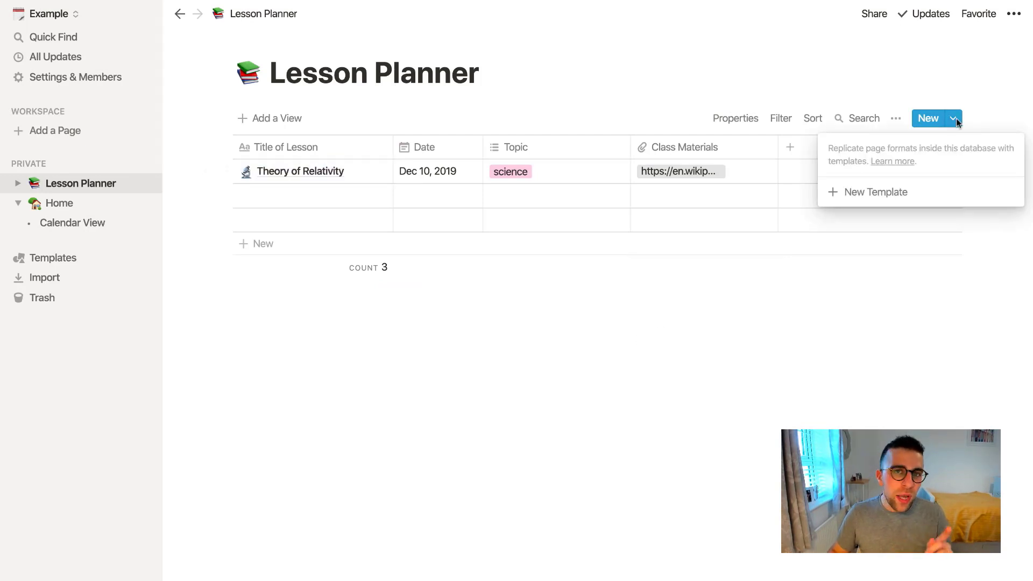
left_click(802, 280)
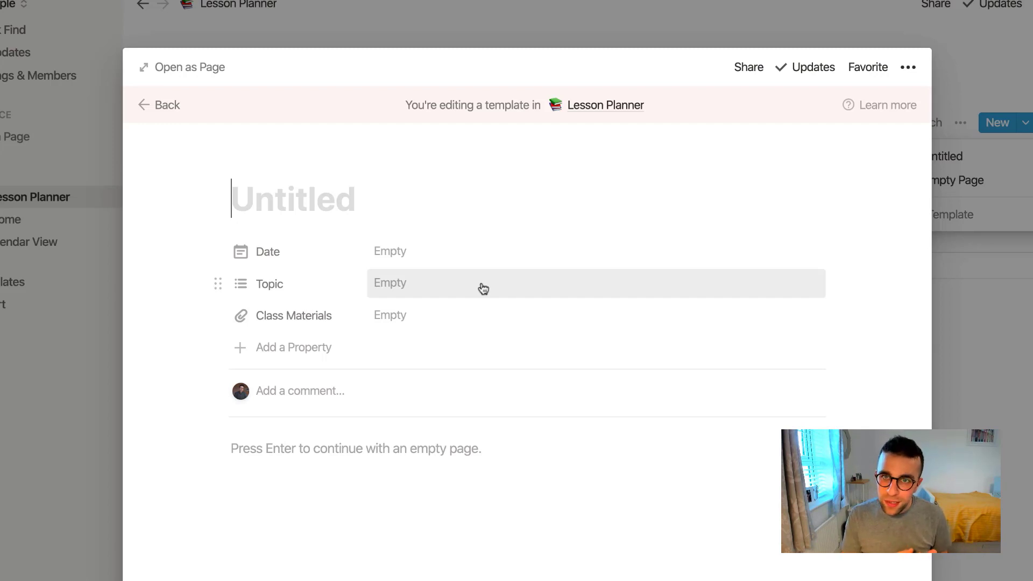
type("Lesson ")
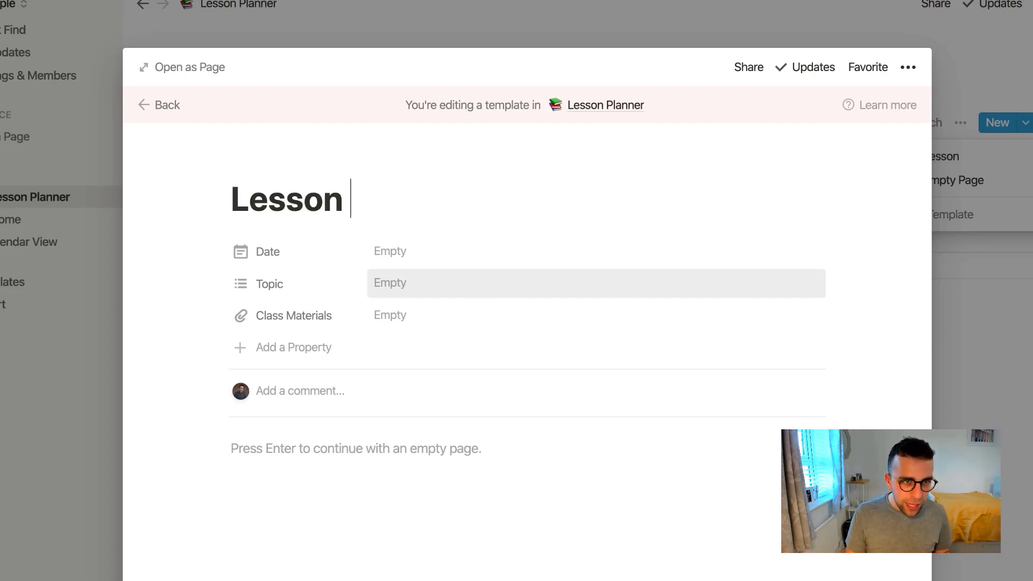
type("Template")
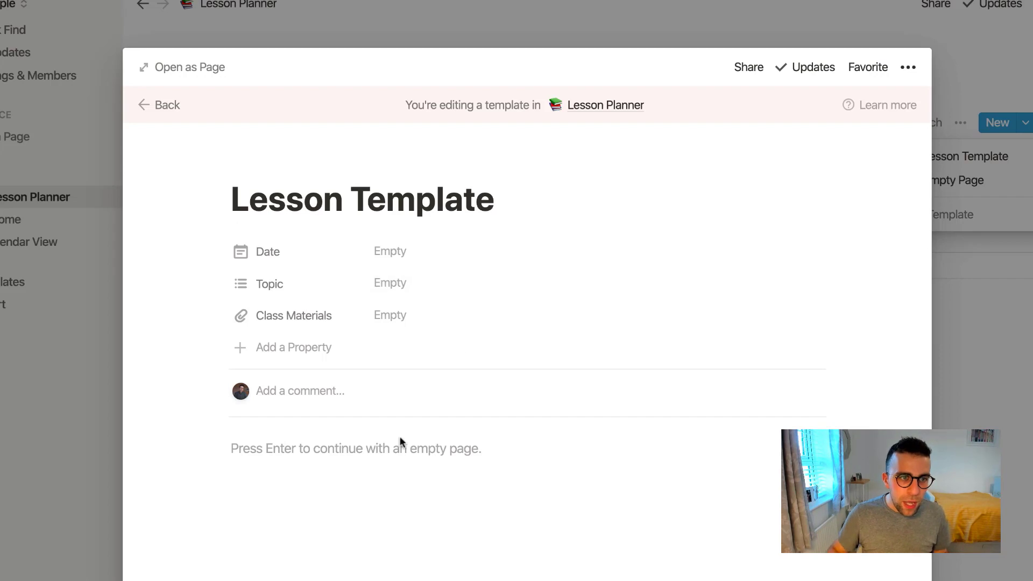
Add a Heading 3 "What is the main objective of the class?" to the template body with a divider beneath it.
left_click(383, 447)
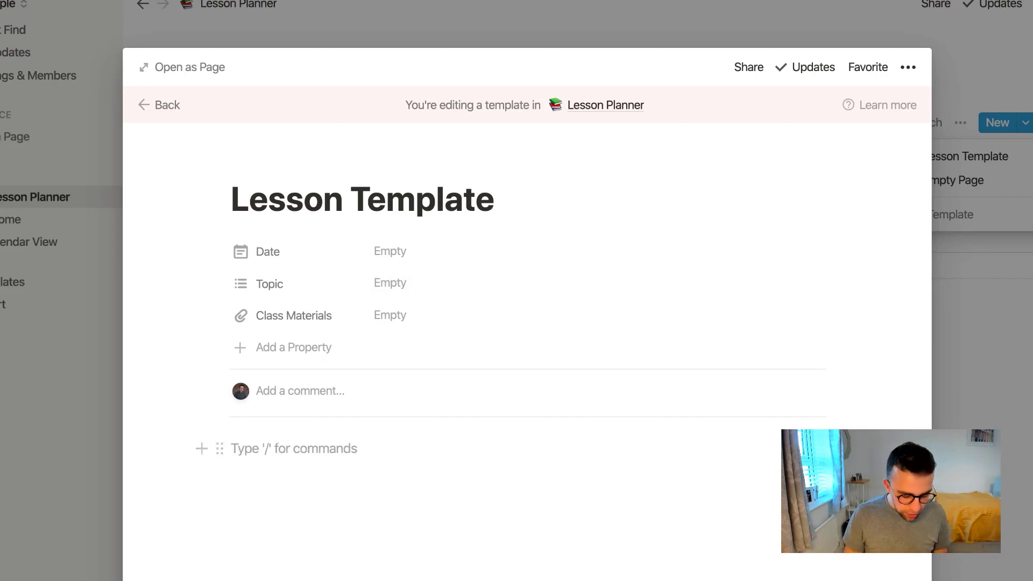
type("/su")
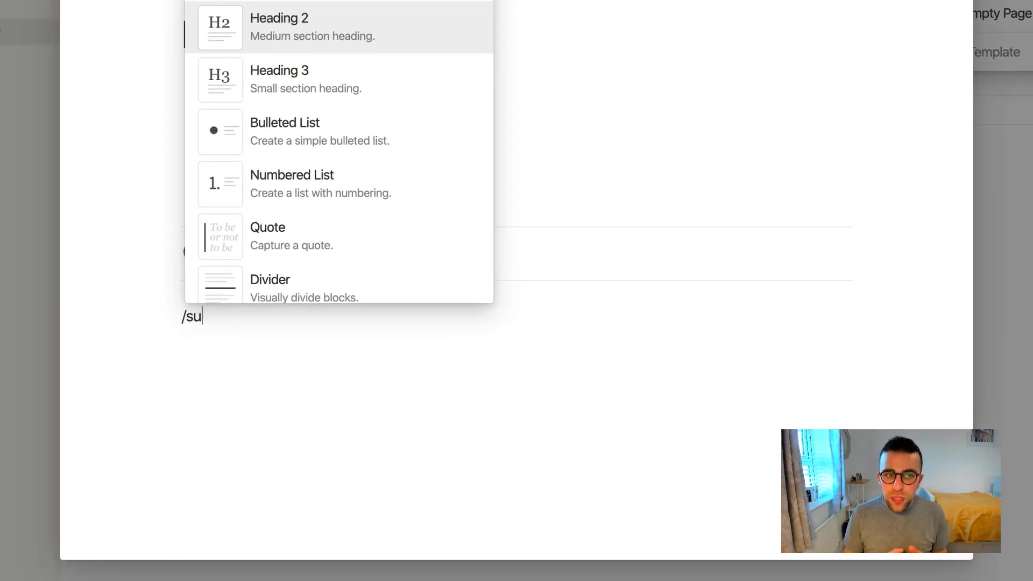
key("Down")
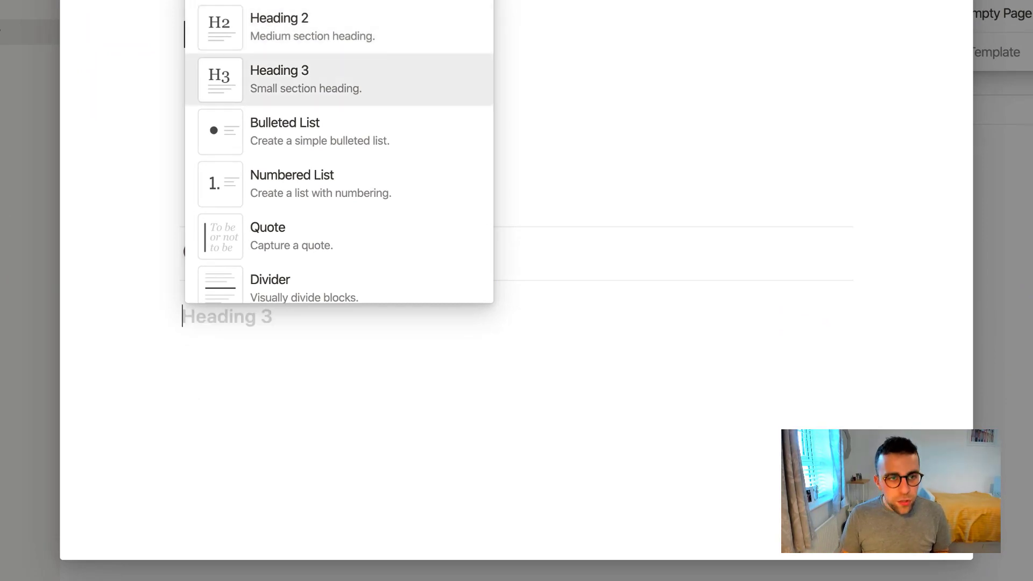
key("Return")
type("Wha")
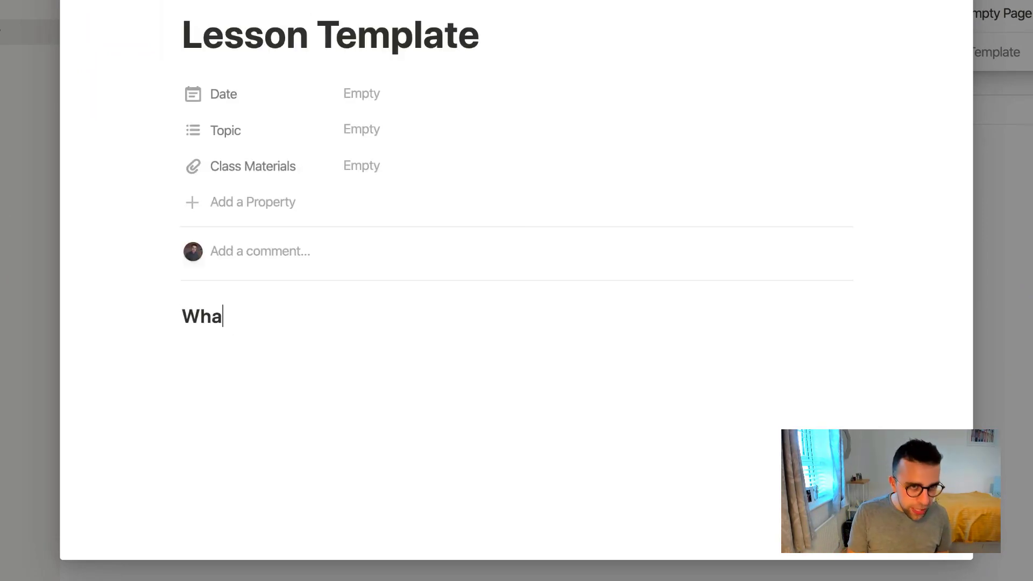
type("t is the main objective of t")
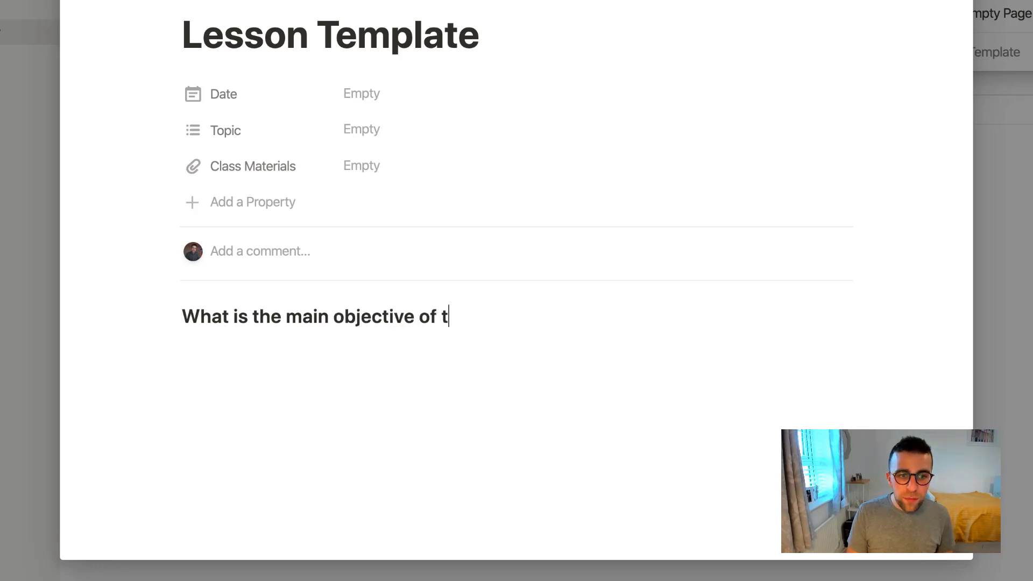
type("he class?")
key("Return")
type("/di")
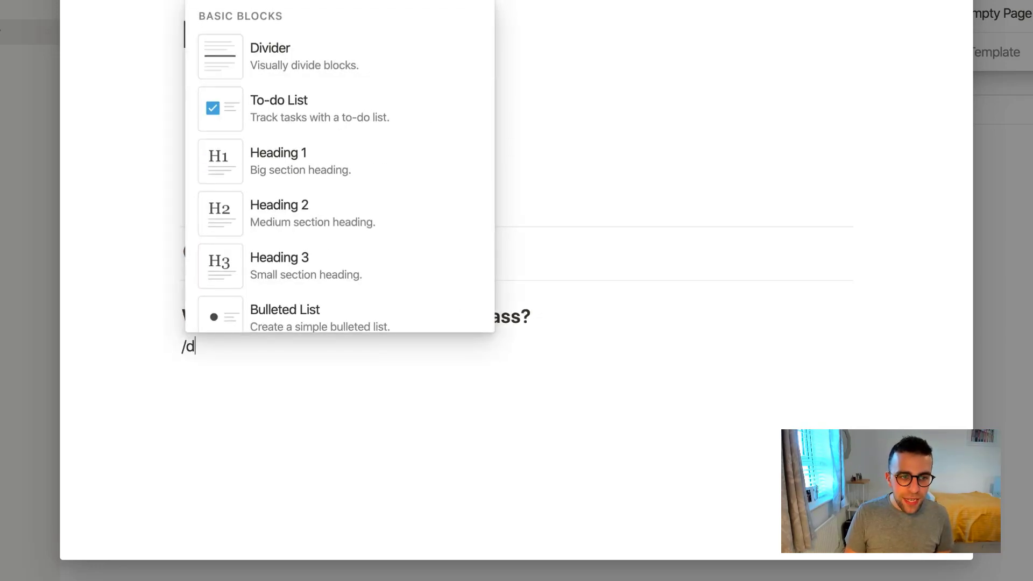
key("Return")
Below the first section, add a Heading 3 "Useful Videos for the Class" followed by a divider.
type("/su")
key("Down")
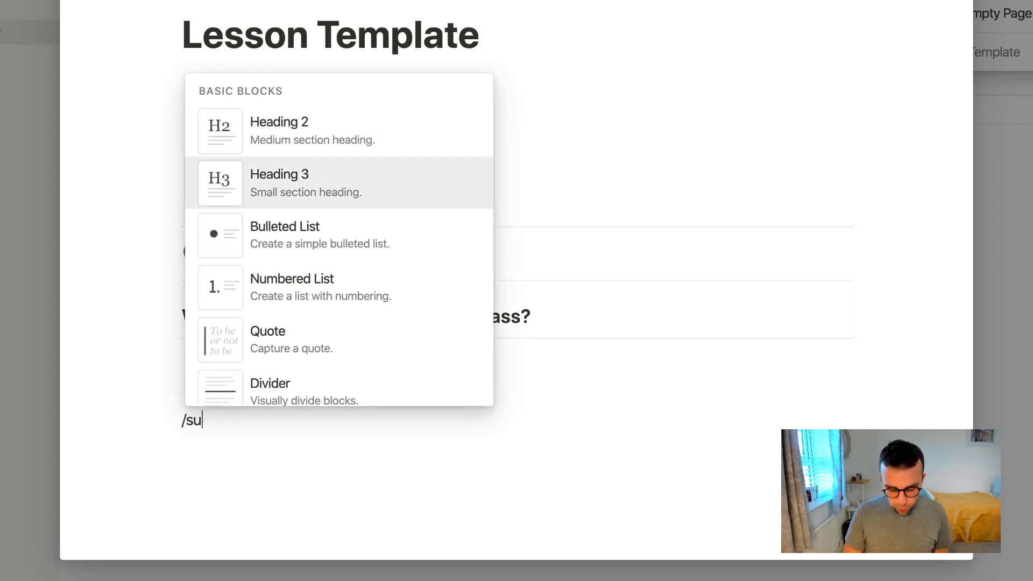
key("Return")
type("Useful Video")
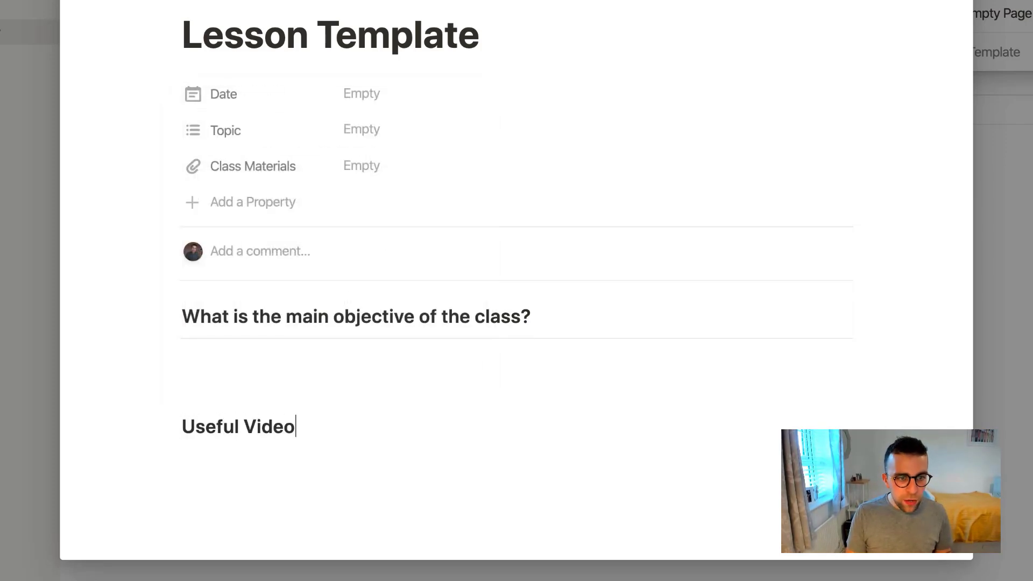
type("s for the Class")
key("Return")
type("/di")
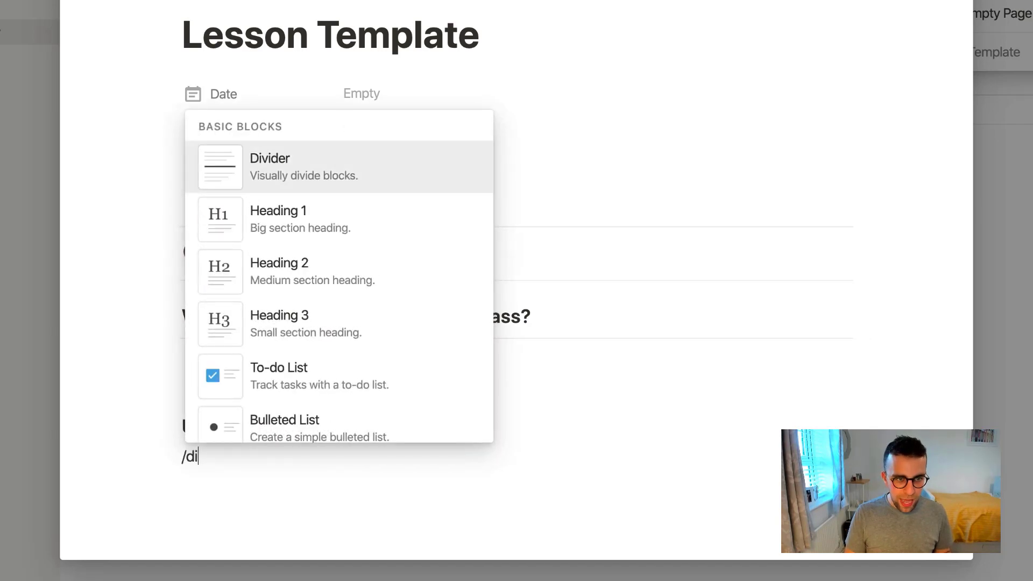
key("Return")
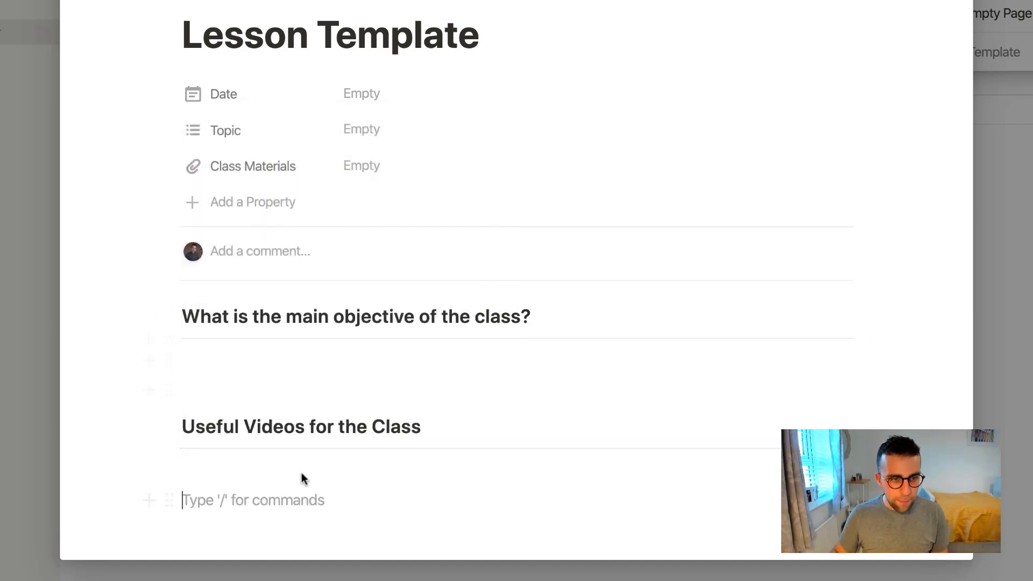
Move the "Useful Videos for the Class" heading and its divider into a second column beside the objective heading, and close the template.
left_click_drag(198, 405, 209, 473)
left_click_drag(169, 426, 863, 311)
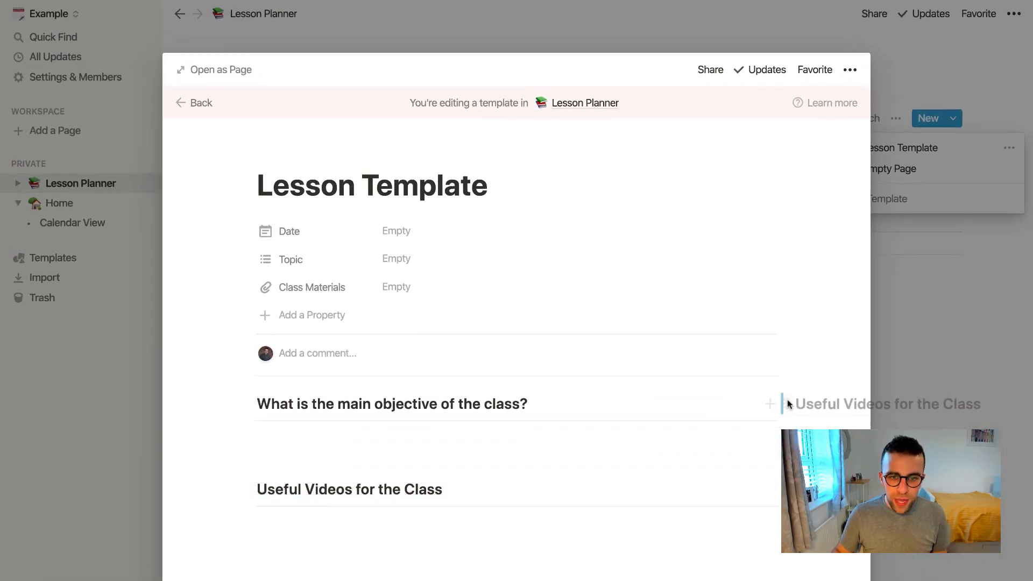
left_click_drag(788, 404, 786, 405)
left_click_drag(409, 479, 383, 436)
left_click(934, 243)
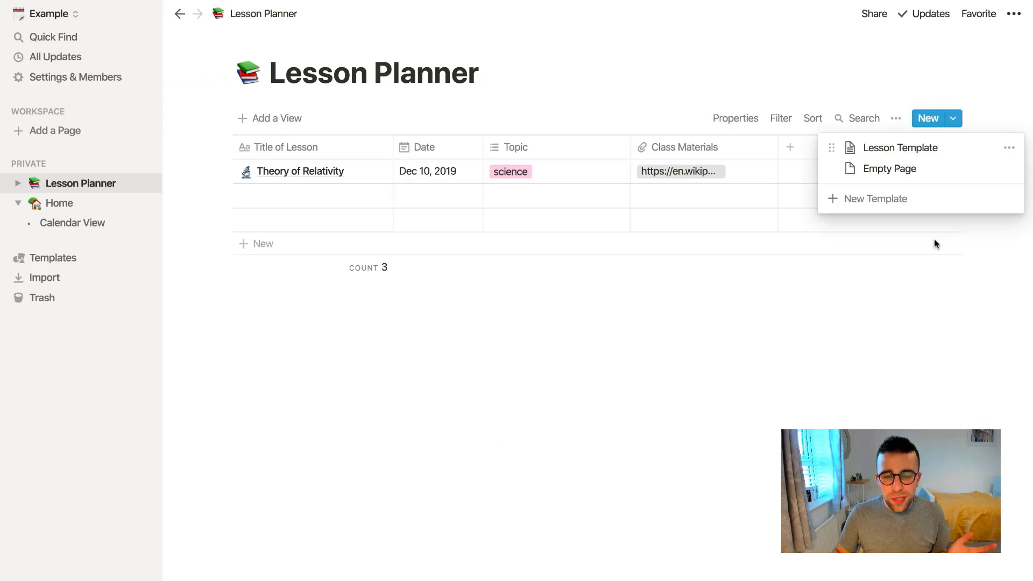
Open the Theory of Relativity lesson and apply the Lesson Template to its page.
left_click(703, 398)
left_click(375, 178)
scroll(484, 362, "down", 3)
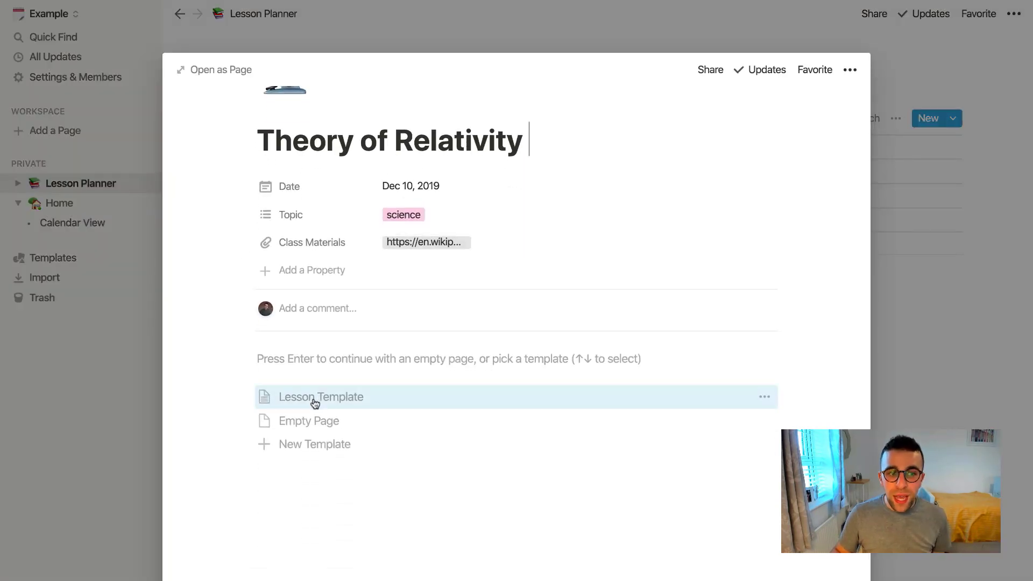
left_click(315, 403)
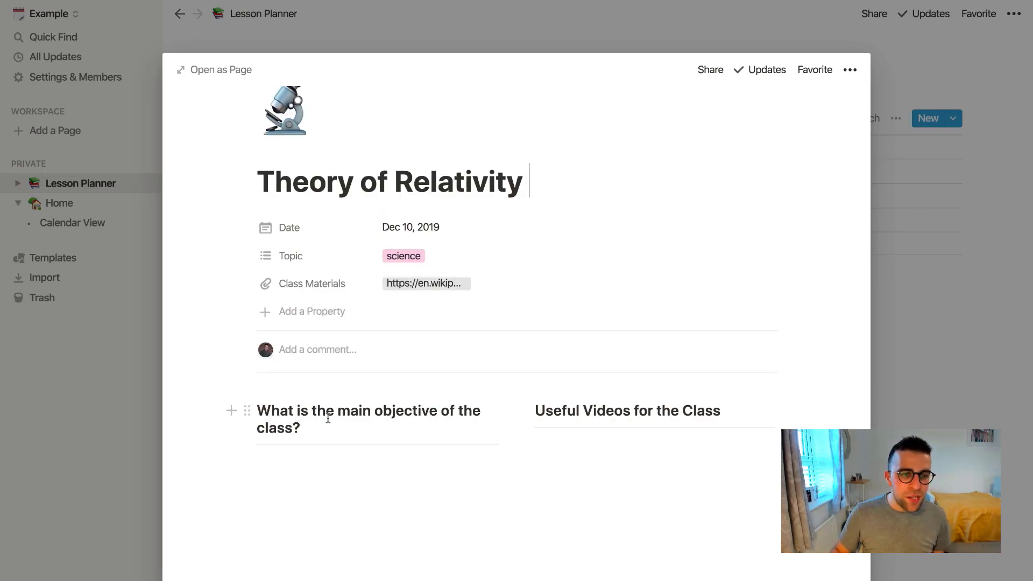
Add the bullet "To understand the basics of Einstein's theory" under the main objective heading.
left_click(333, 463)
type("- ")
type("To understna")
key("BackSpace")
key("BackSpace")
type("and ")
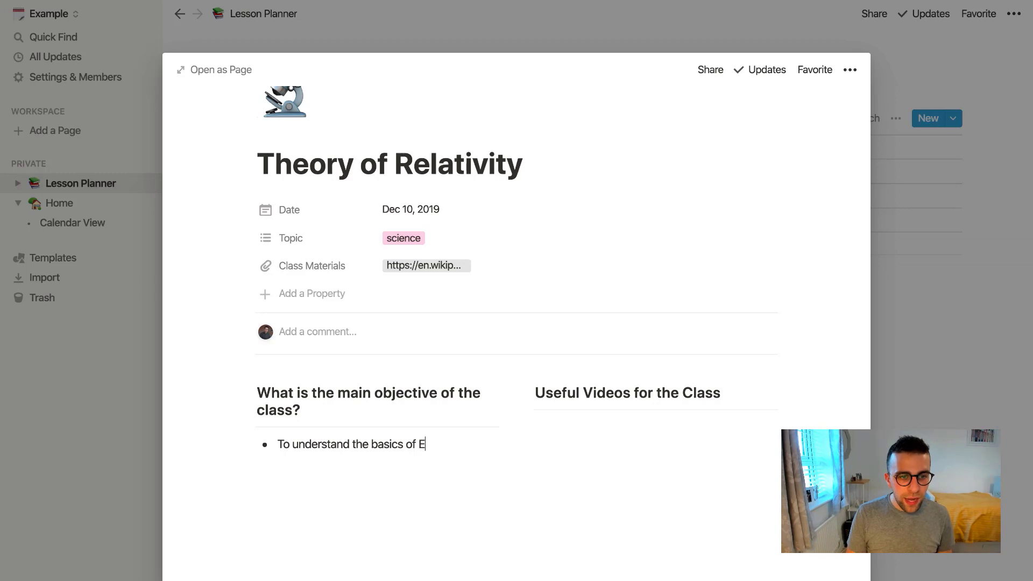
type(" theory")
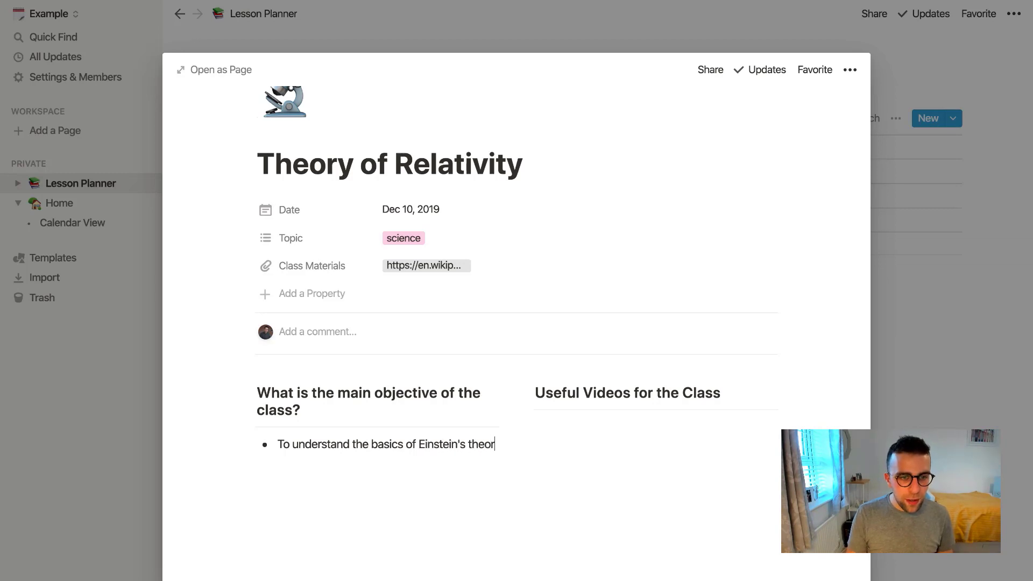
left_click(592, 419)
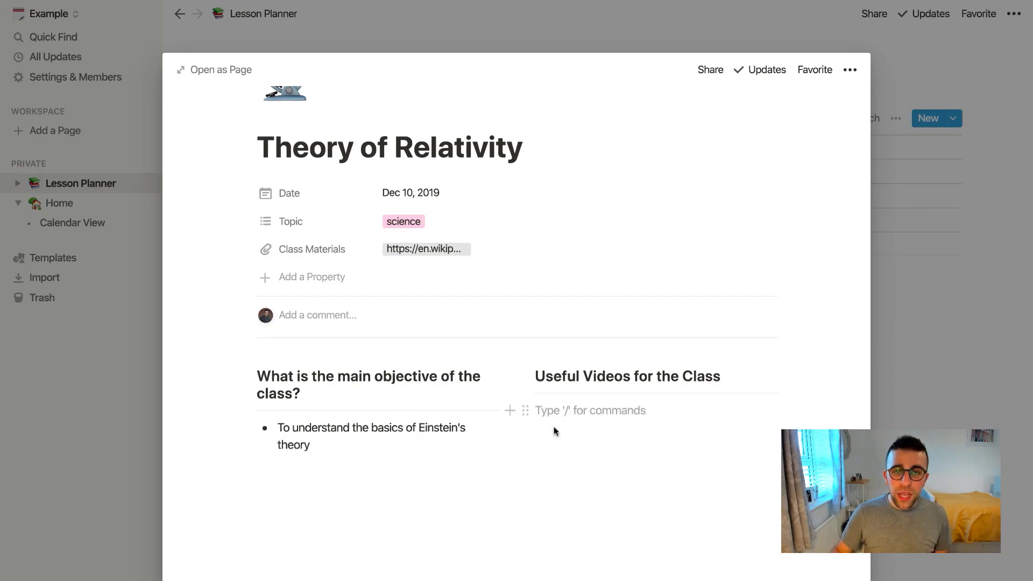
key("ctrl+v")
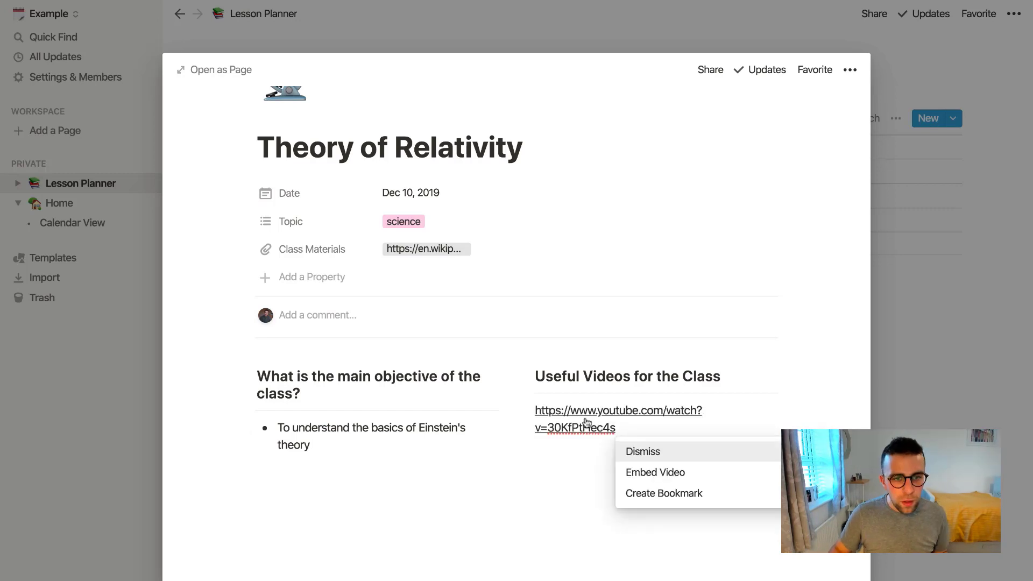
left_click(665, 471)
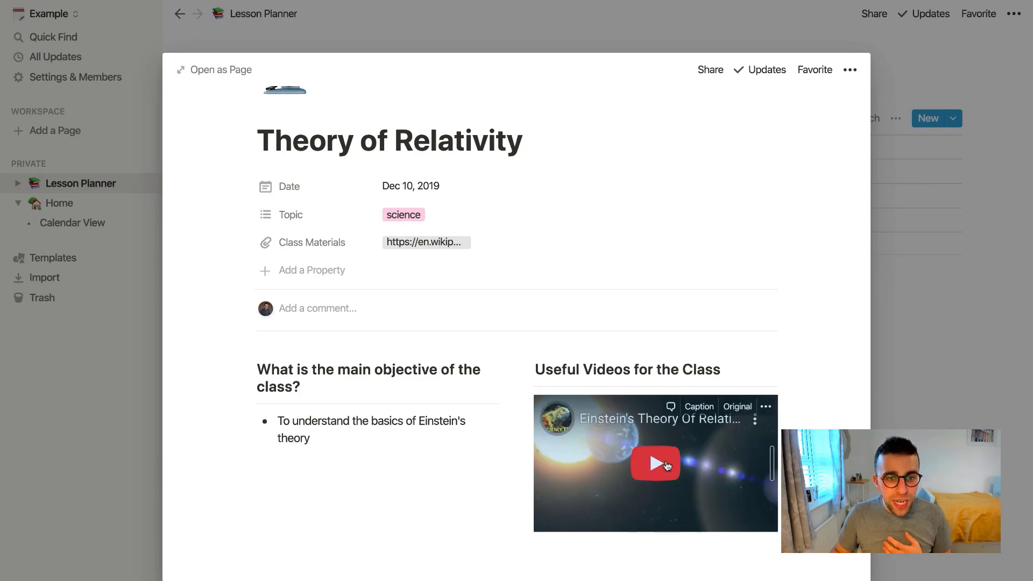
scroll(659, 248, "up", 3)
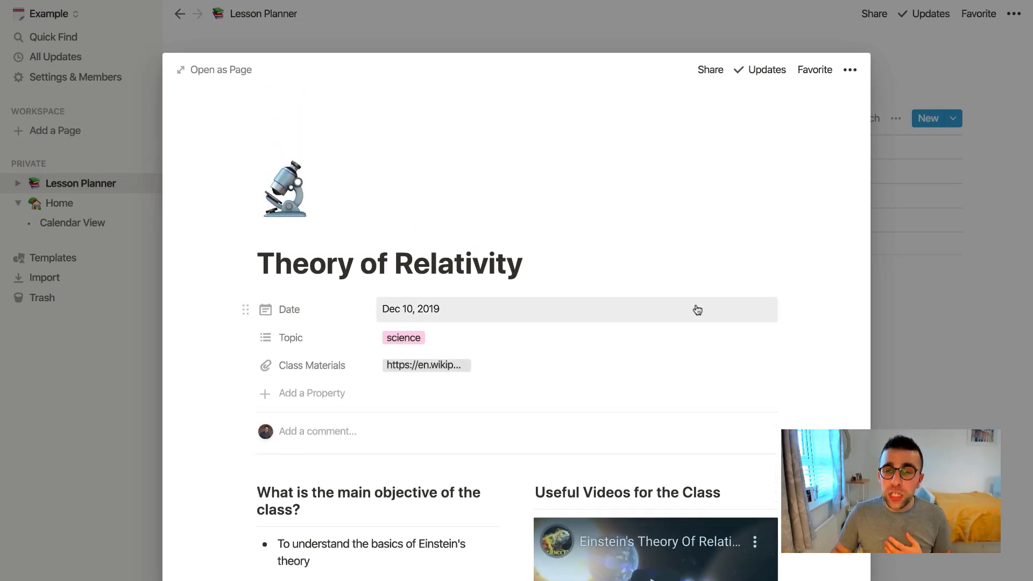
left_click(977, 135)
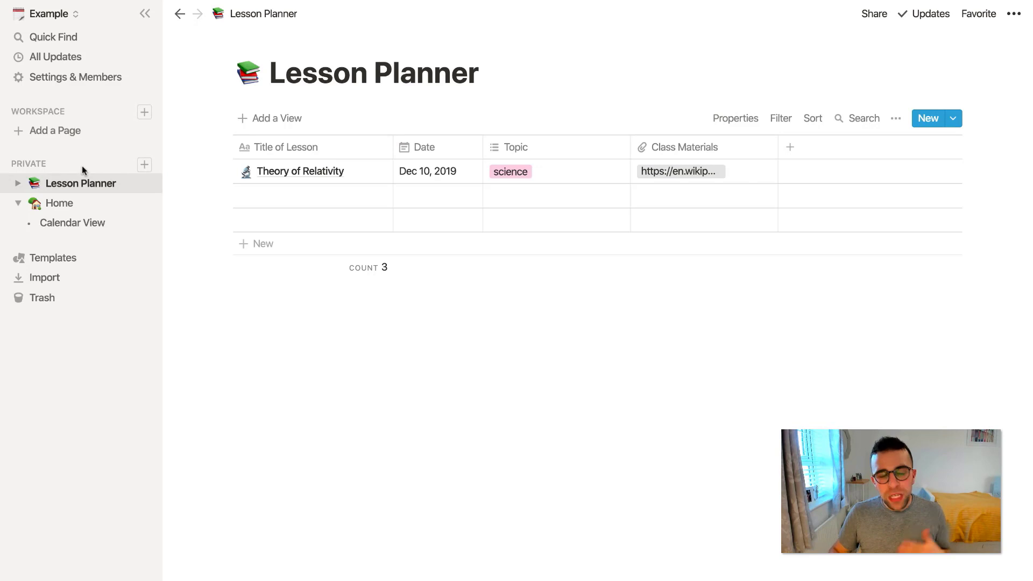
Add a new private page and browse the Education templates in the template gallery.
left_click(143, 165)
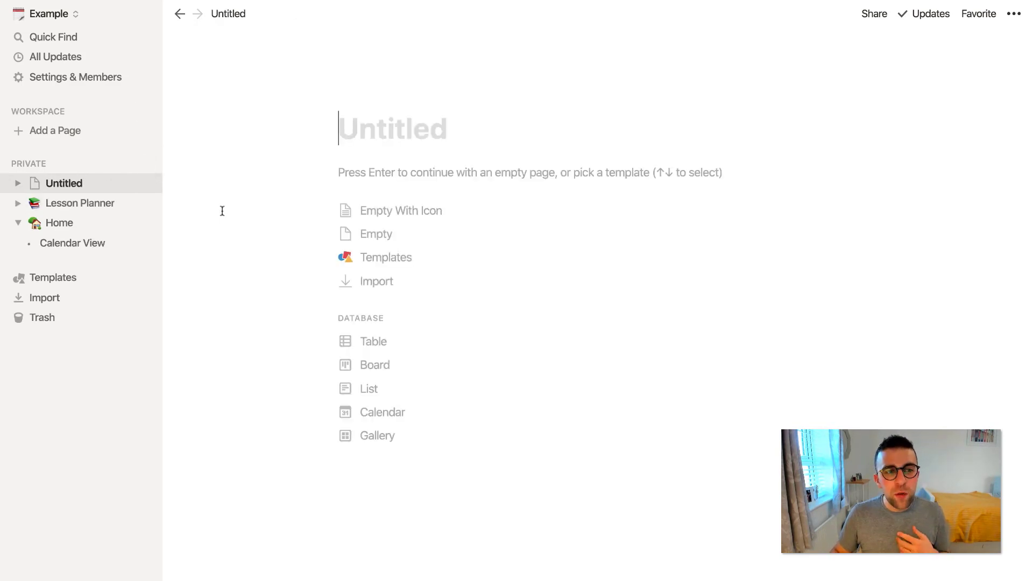
left_click(408, 256)
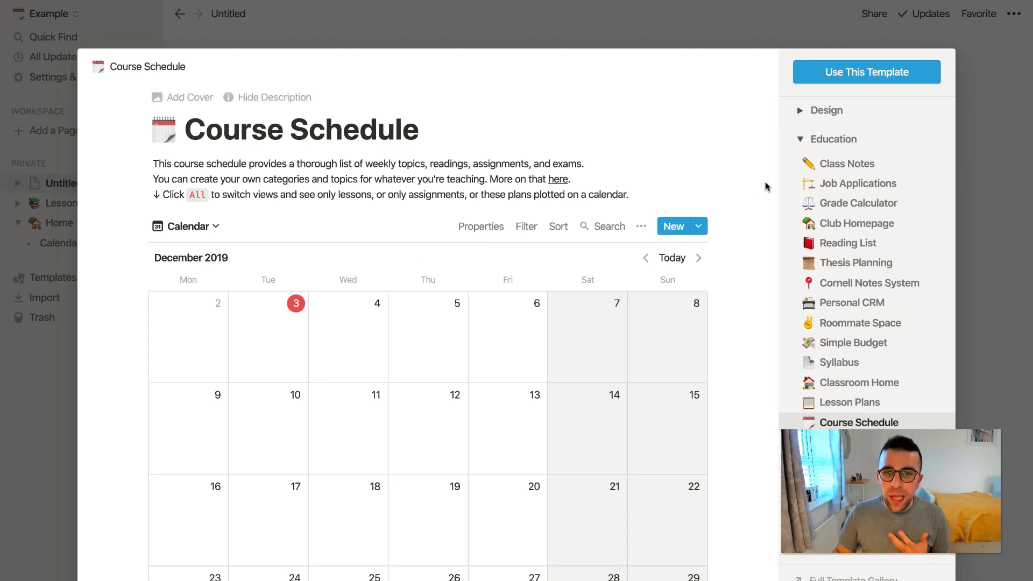
scroll(845, 327, "down", 1)
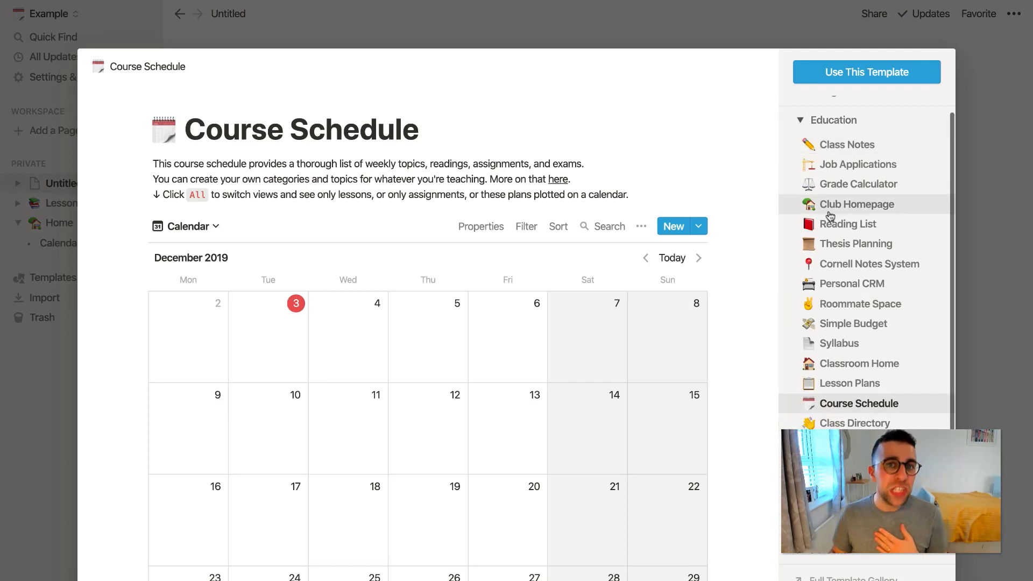
scroll(849, 350, "down", 2)
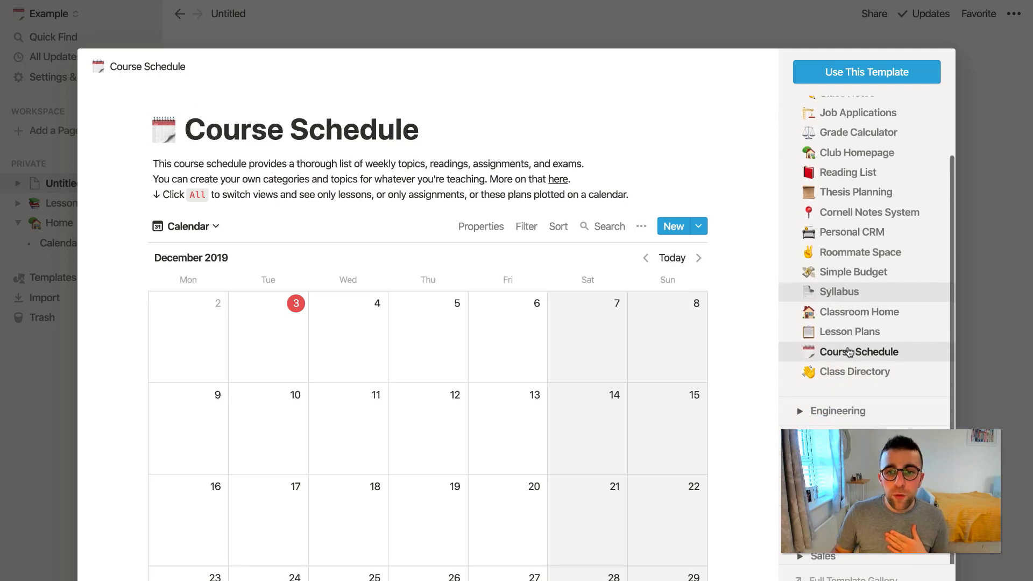
Examine the contents of the Classroom Home template and preview the Lesson Plans template.
left_click(856, 311)
scroll(526, 358, "down", 3)
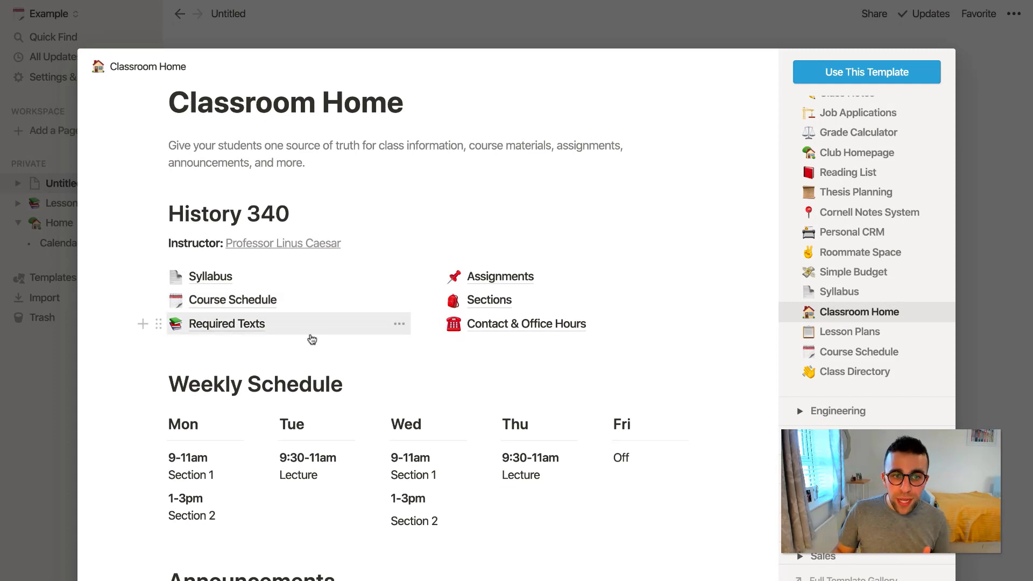
scroll(489, 330, "down", 4)
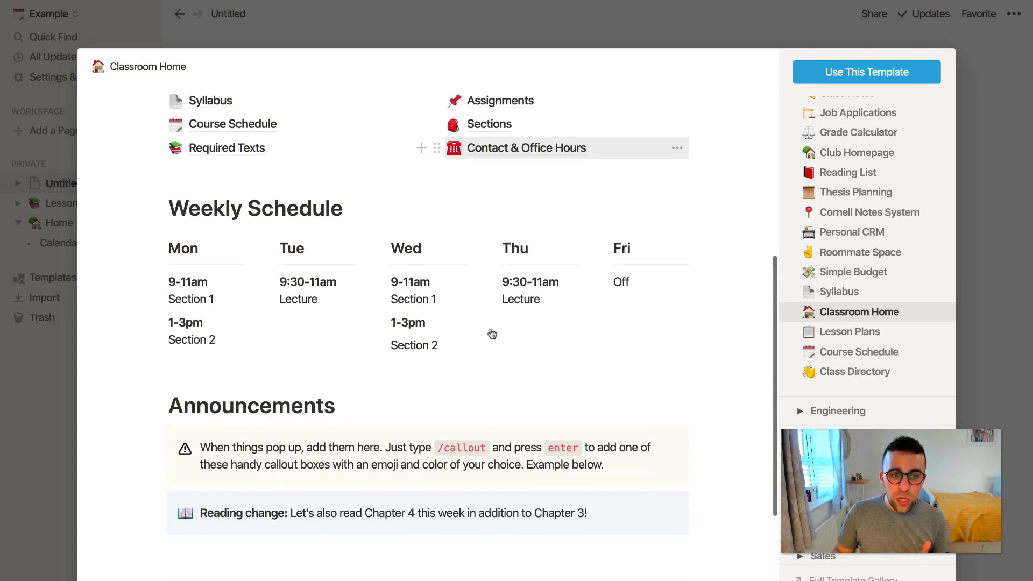
scroll(328, 443, "up", 2)
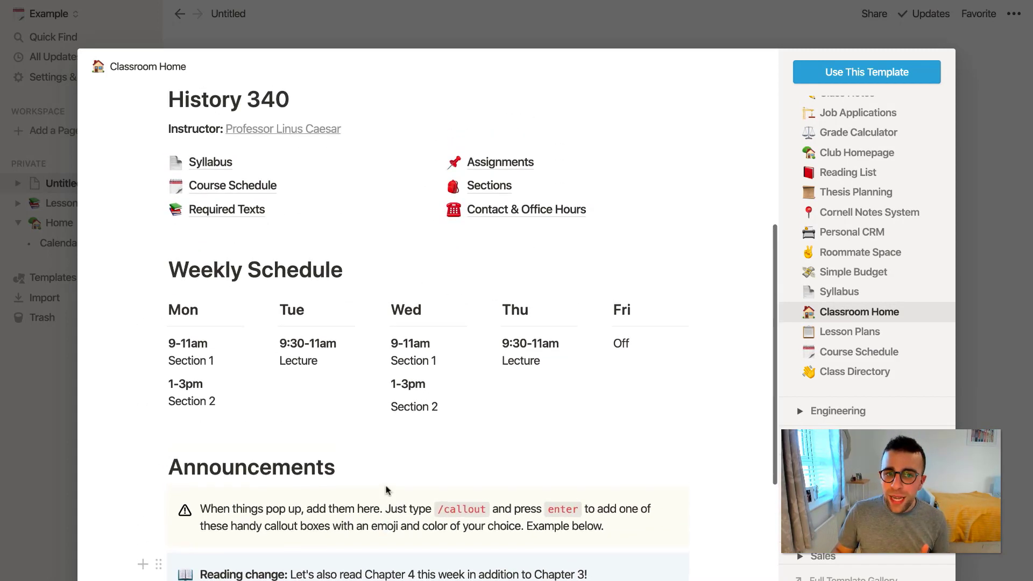
left_click(859, 337)
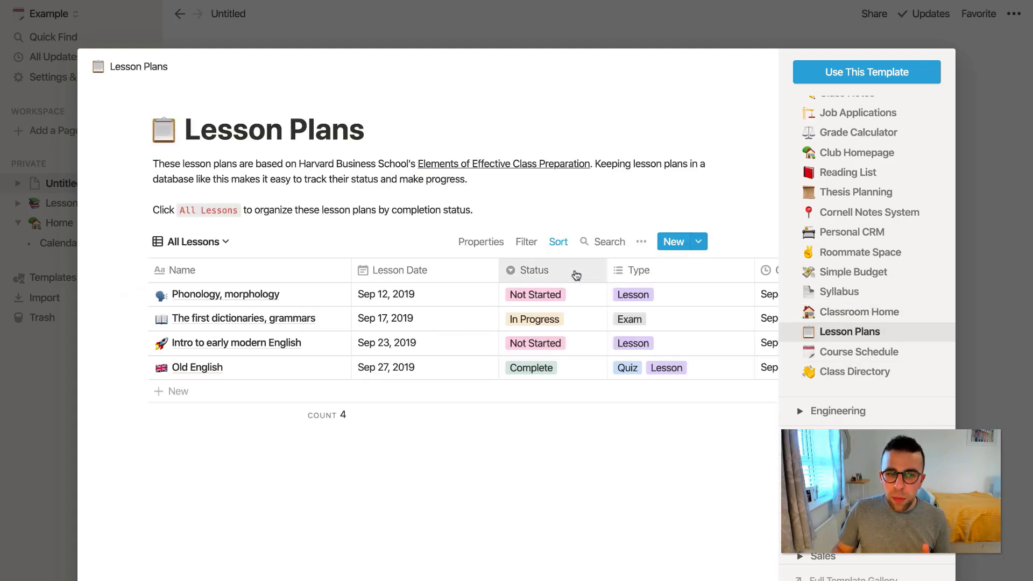
Examine the columns of the Lesson Plans template and read through its sample lesson "Phonology, morphology".
scroll(621, 304, "right", 3)
scroll(621, 304, "right", 2)
scroll(621, 303, "left", 5)
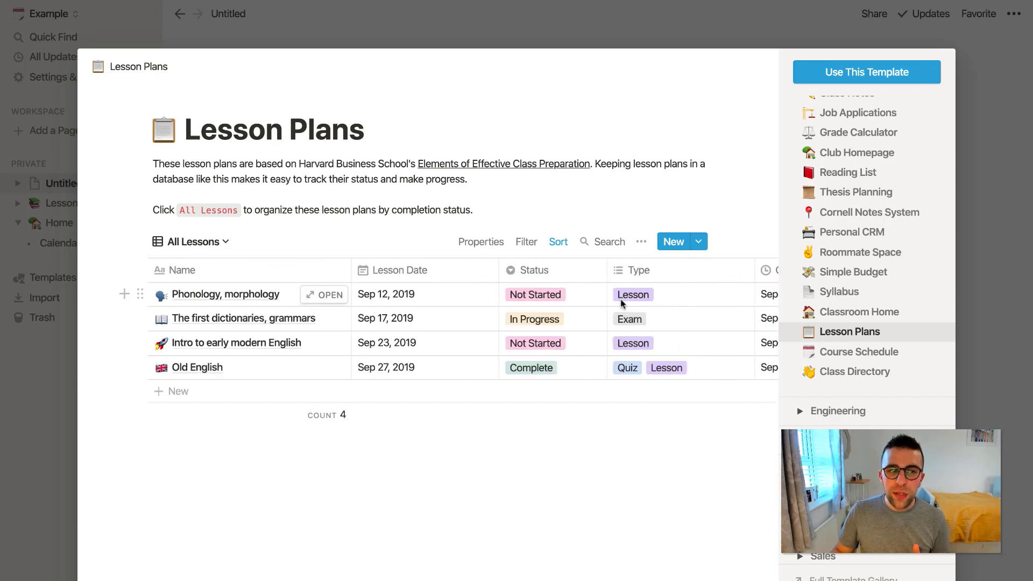
left_click(323, 294)
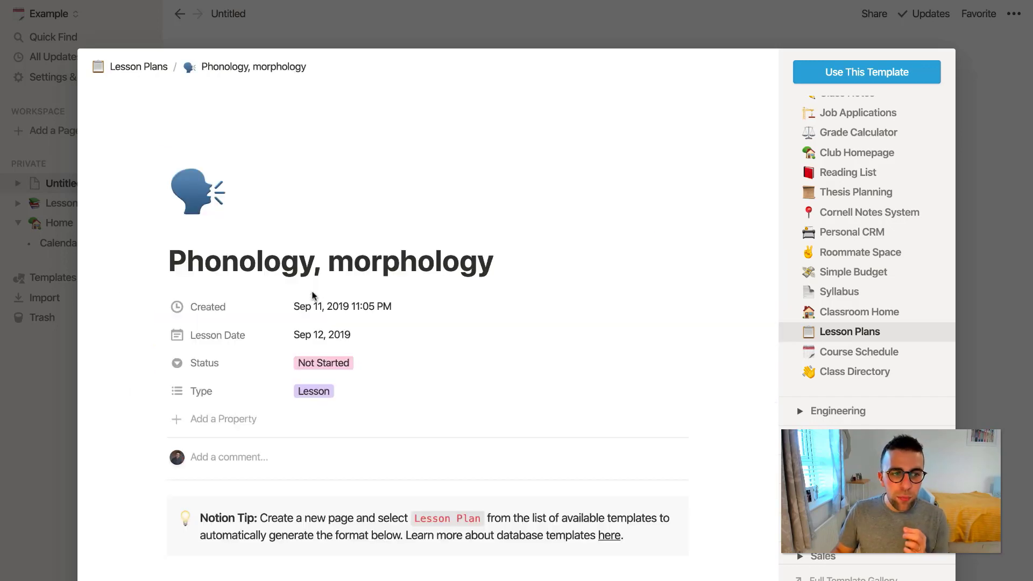
scroll(400, 368, "down", 12)
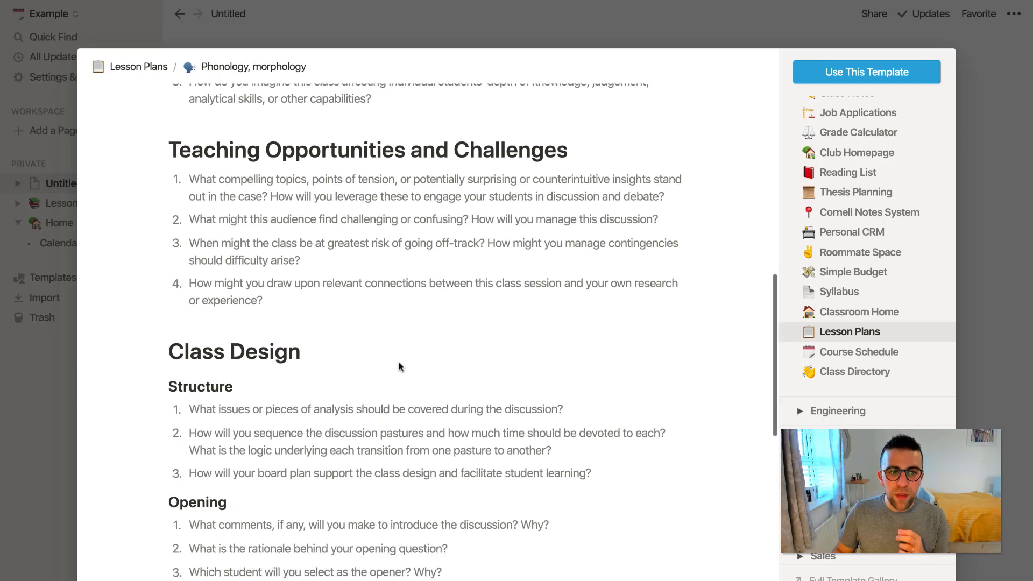
scroll(399, 363, "down", 9)
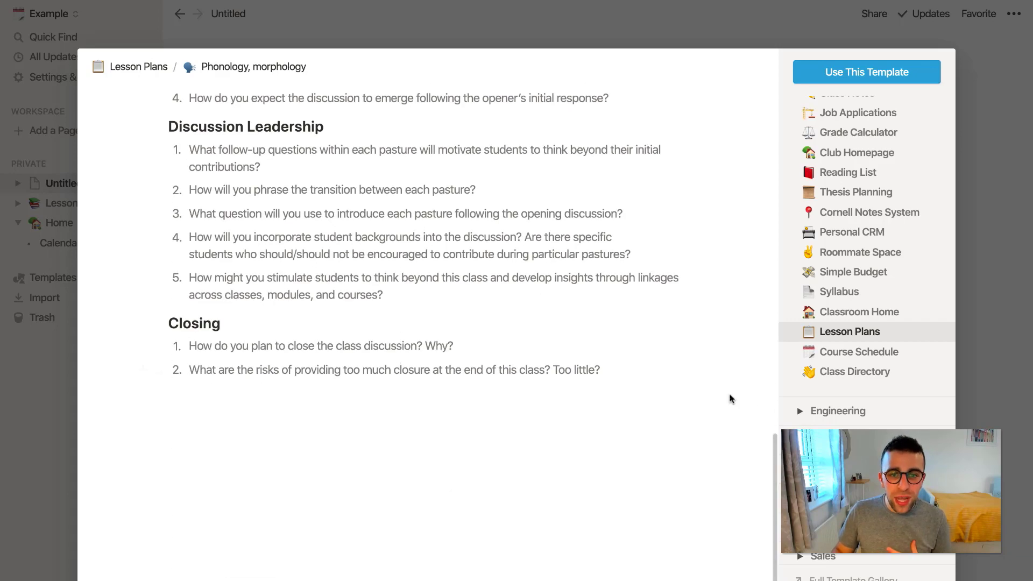
Preview the Course Schedule template and look over its calendar.
left_click(841, 358)
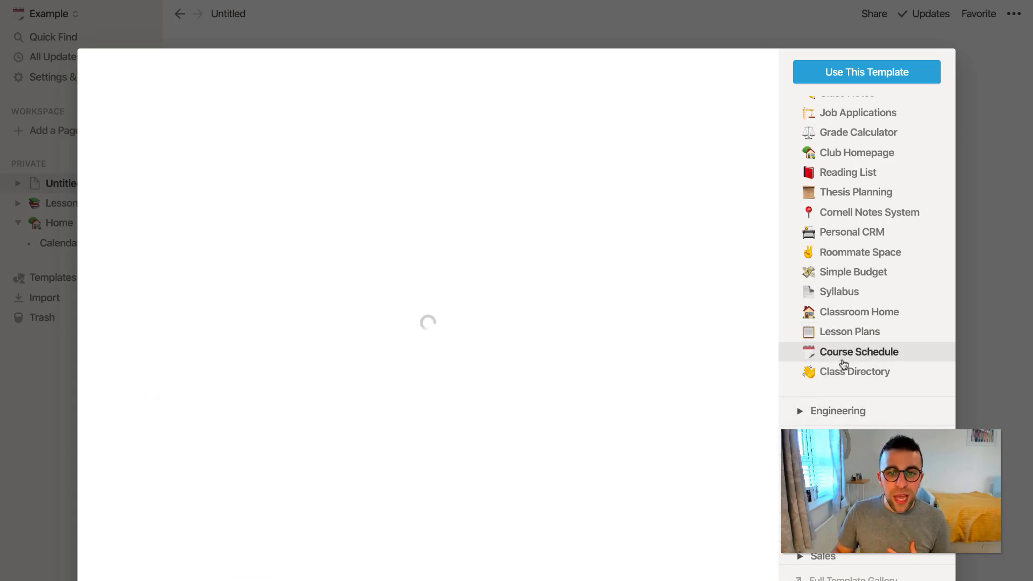
scroll(443, 351, "down", 3)
scroll(442, 348, "up", 2)
scroll(434, 292, "down", 8)
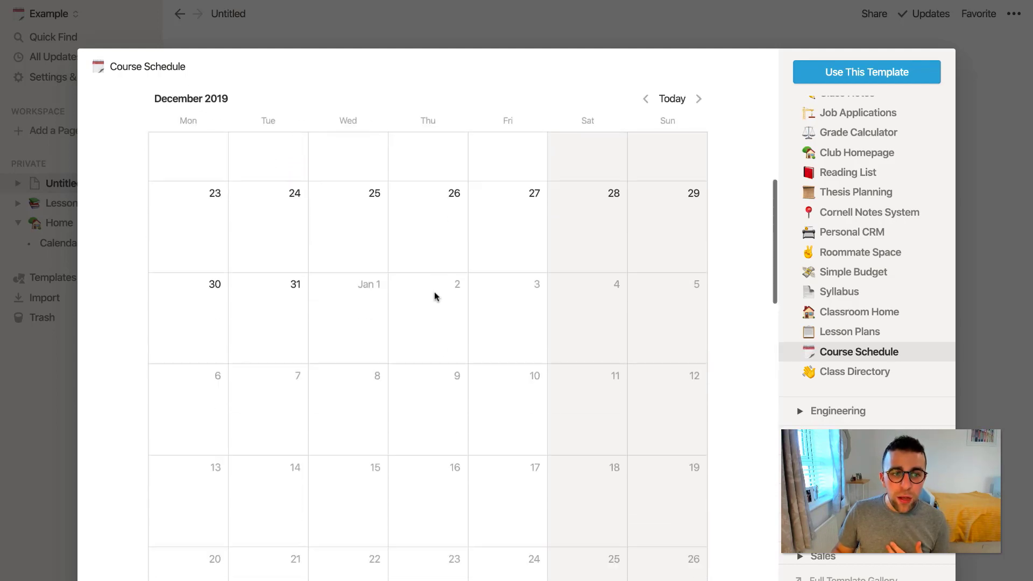
scroll(434, 291, "up", 10)
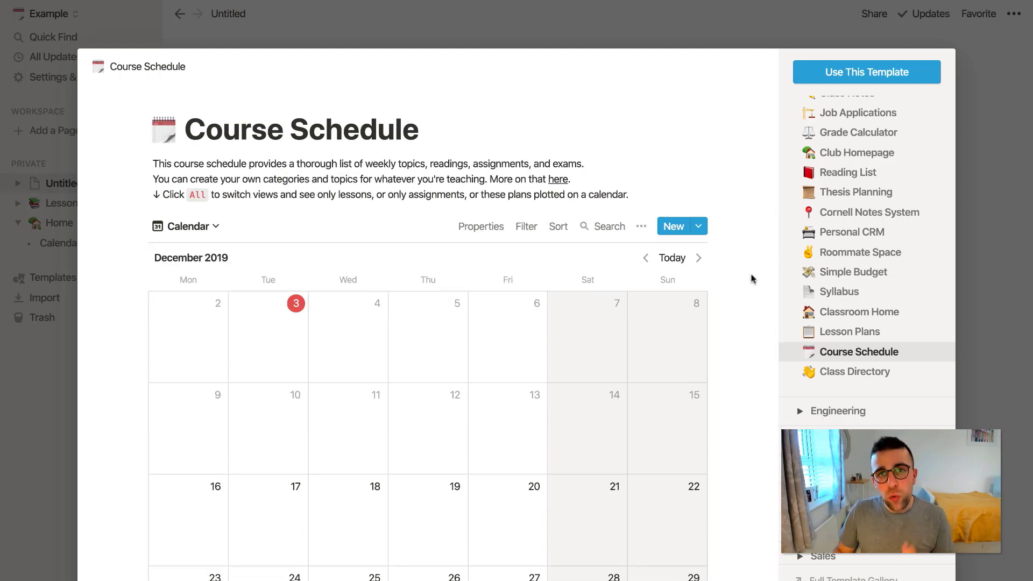
Preview the Class Directory template's student gallery and close the template gallery.
left_click(849, 371)
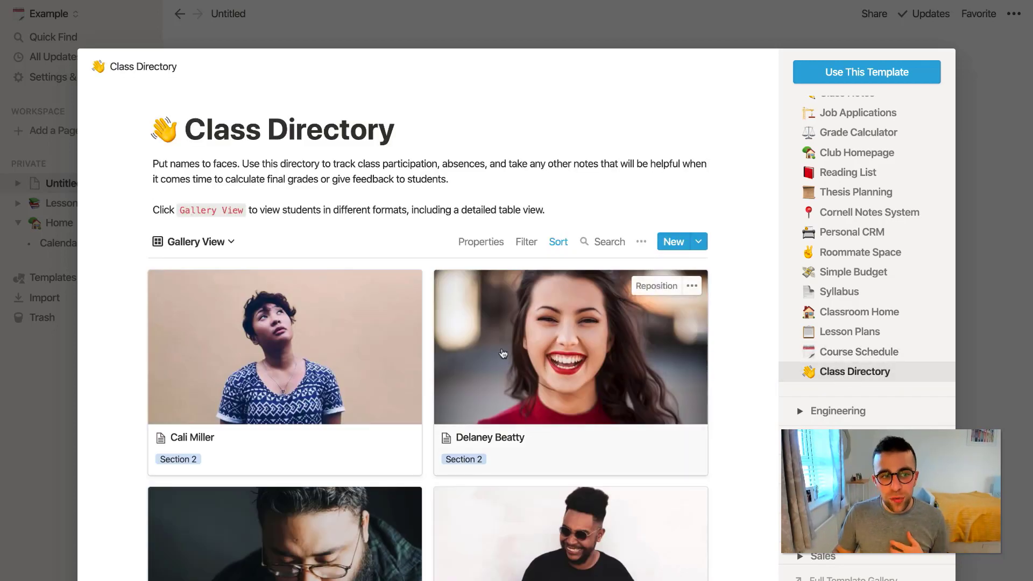
scroll(451, 382, "down", 8)
scroll(452, 385, "up", 10)
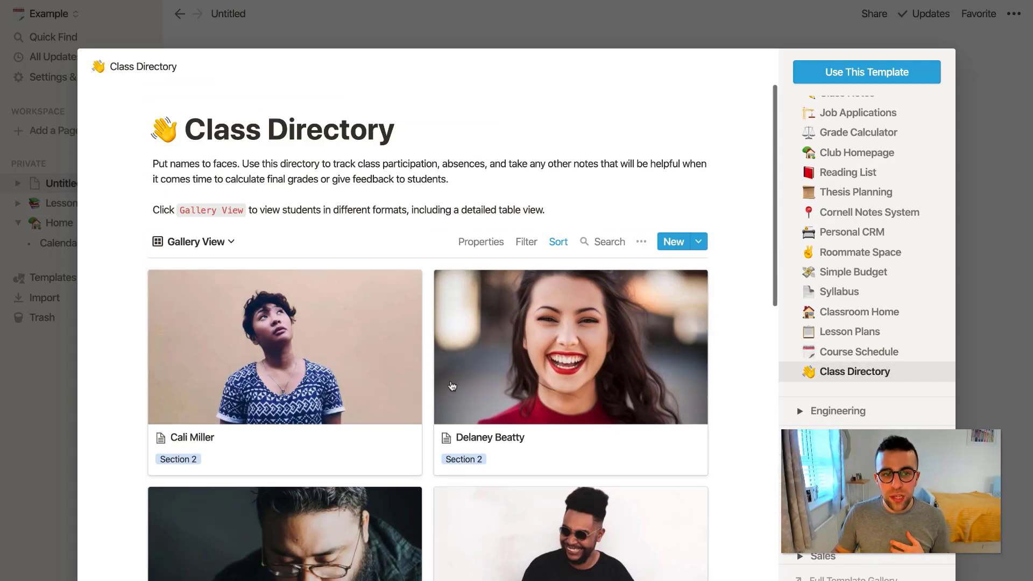
left_click(983, 206)
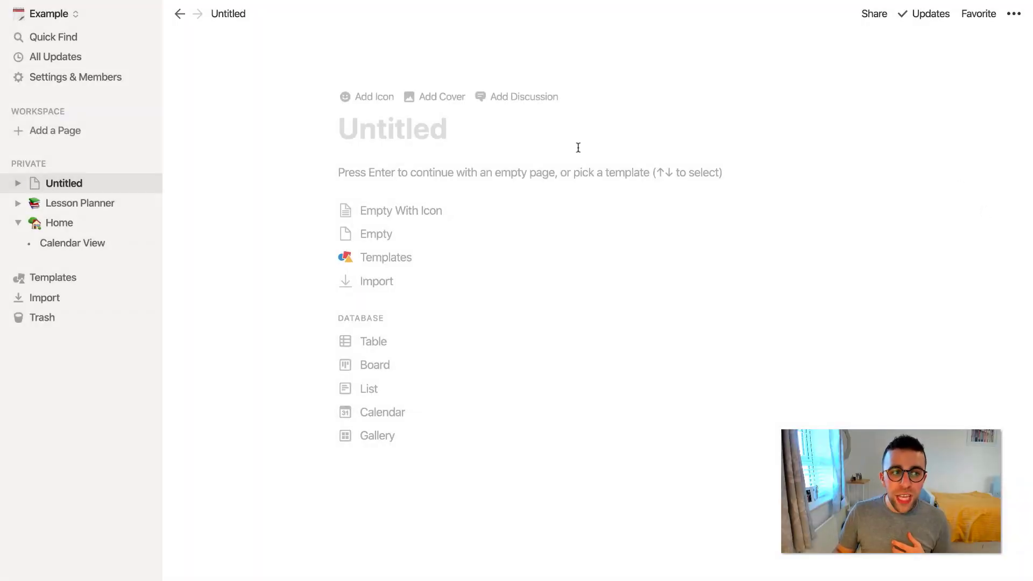
Apply the Lesson Plans education template to the untitled page and delete its two sample lessons.
left_click(394, 251)
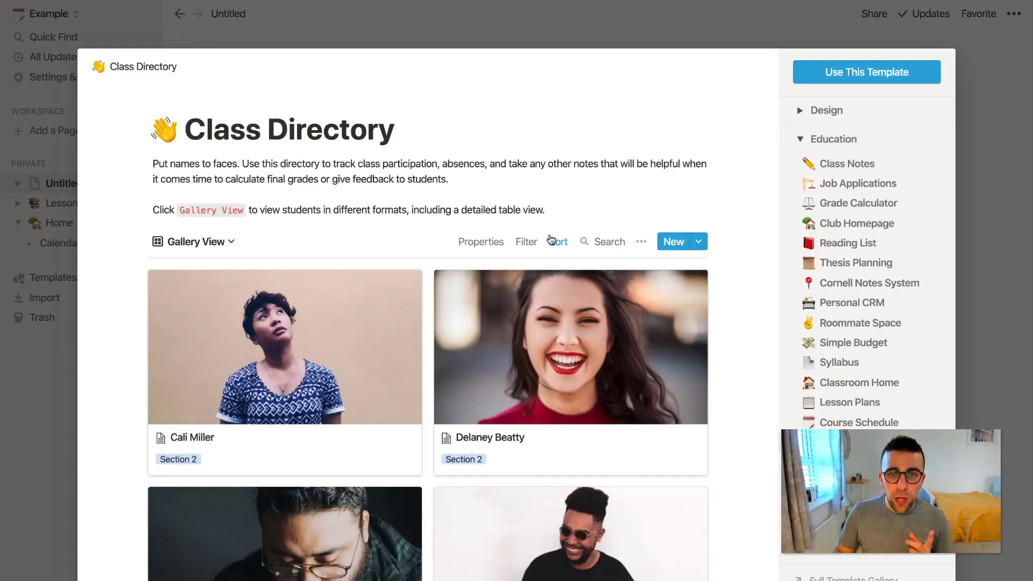
left_click(848, 401)
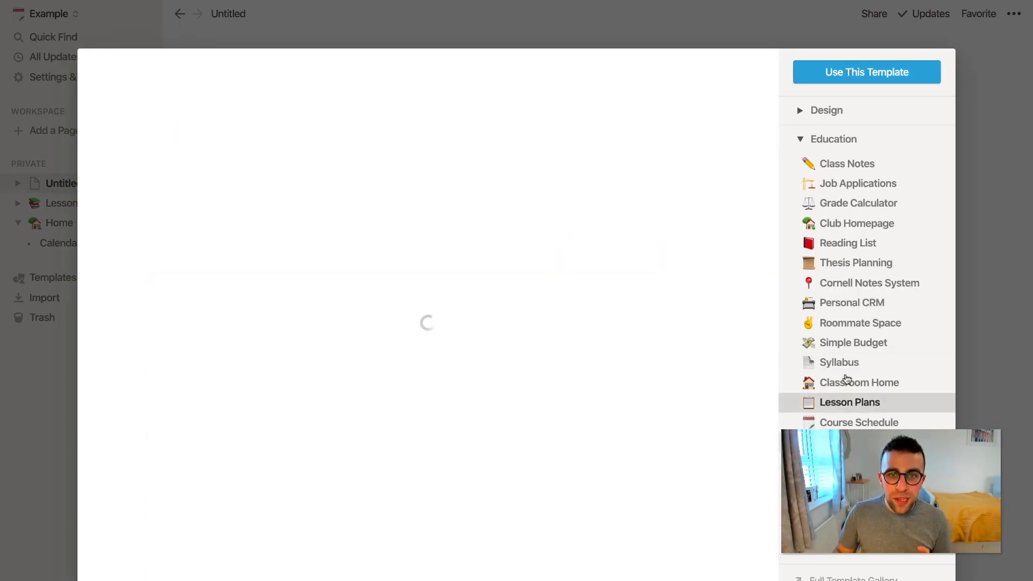
left_click(876, 70)
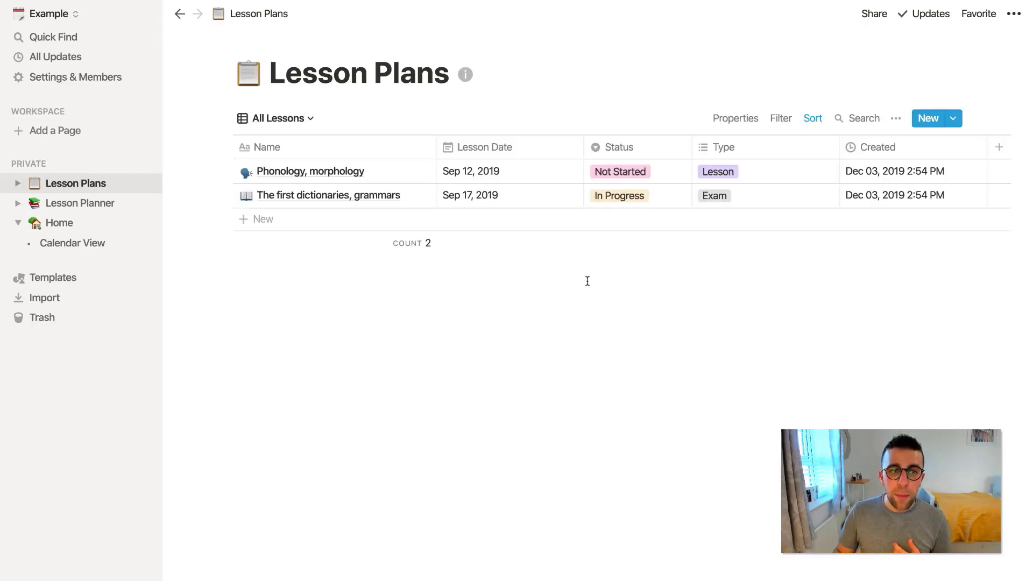
left_click_drag(538, 276, 514, 177)
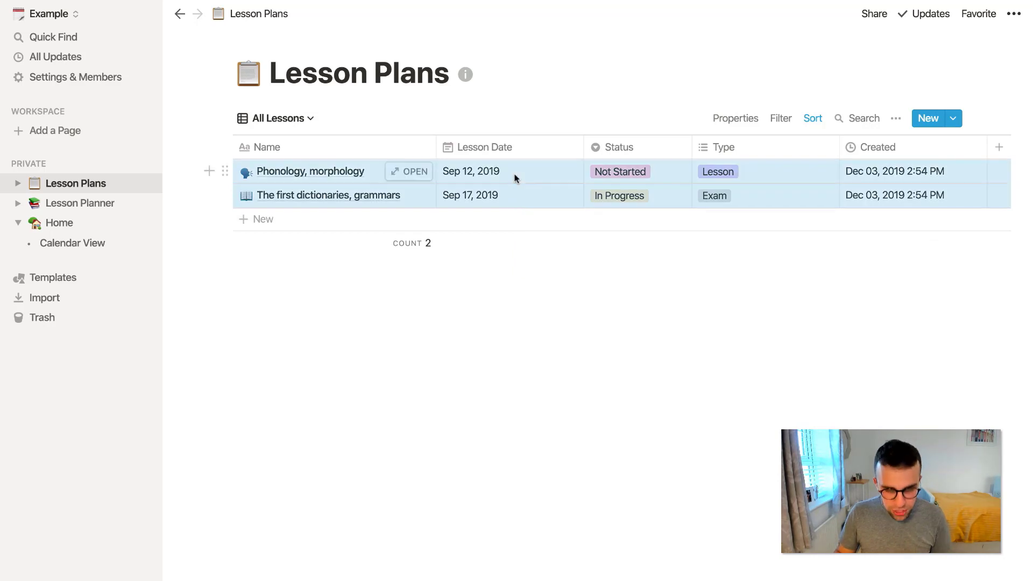
key("Delete")
Add a new untitled lesson to the Lesson Plans table, fill its page with the Lesson Plan template and close it.
left_click(271, 169)
key("Escape")
left_click(411, 171)
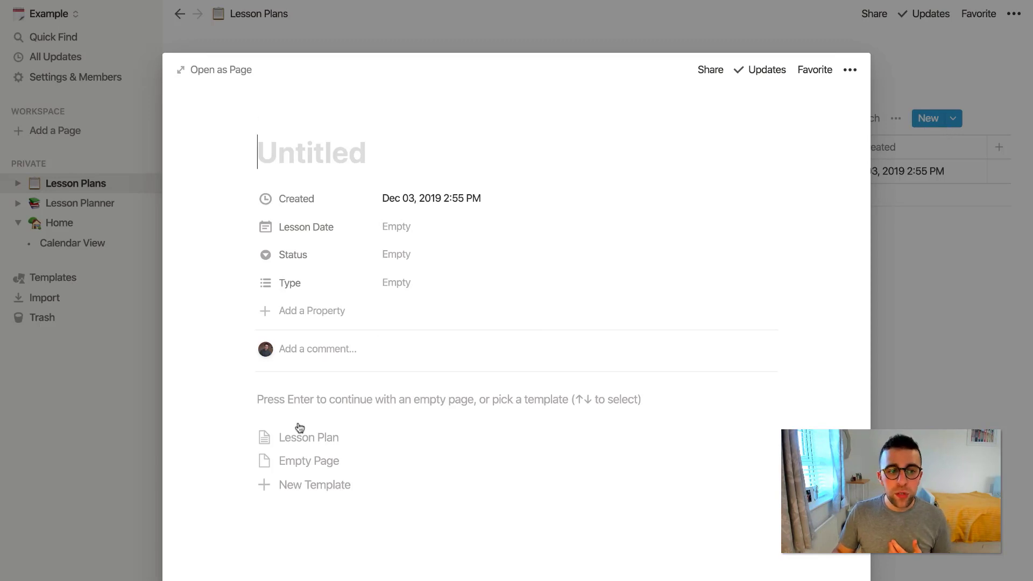
left_click(428, 435)
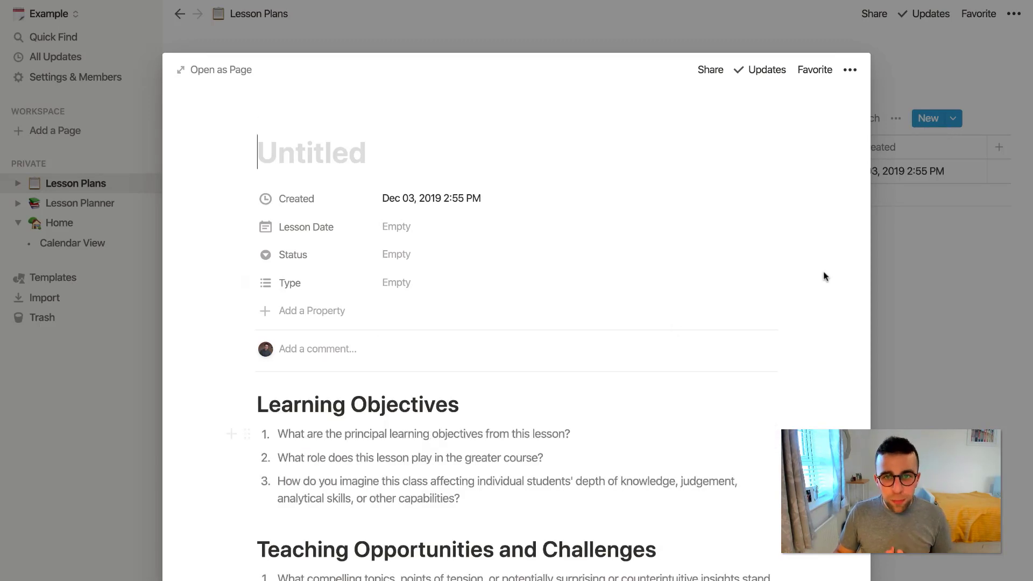
left_click(951, 230)
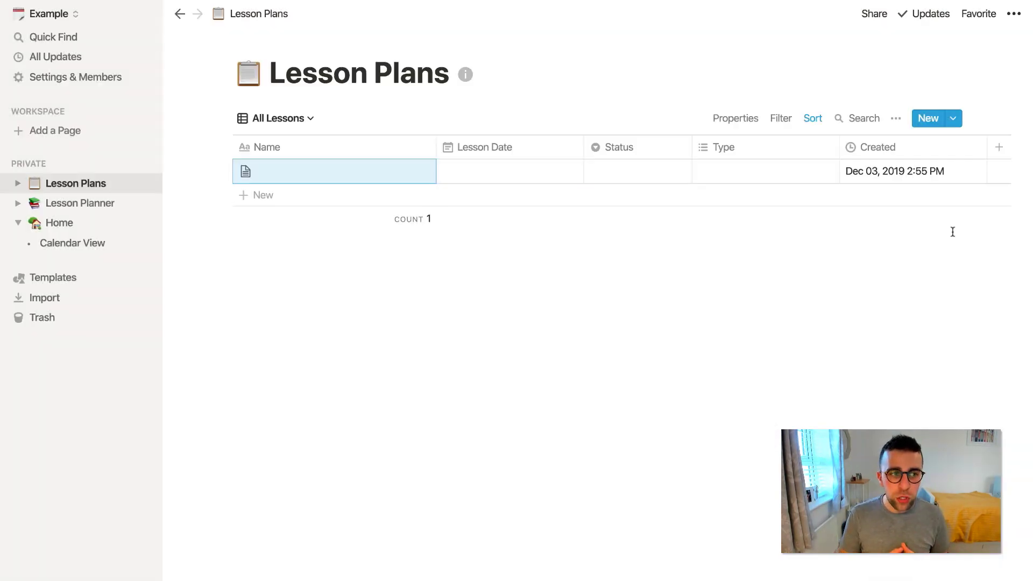